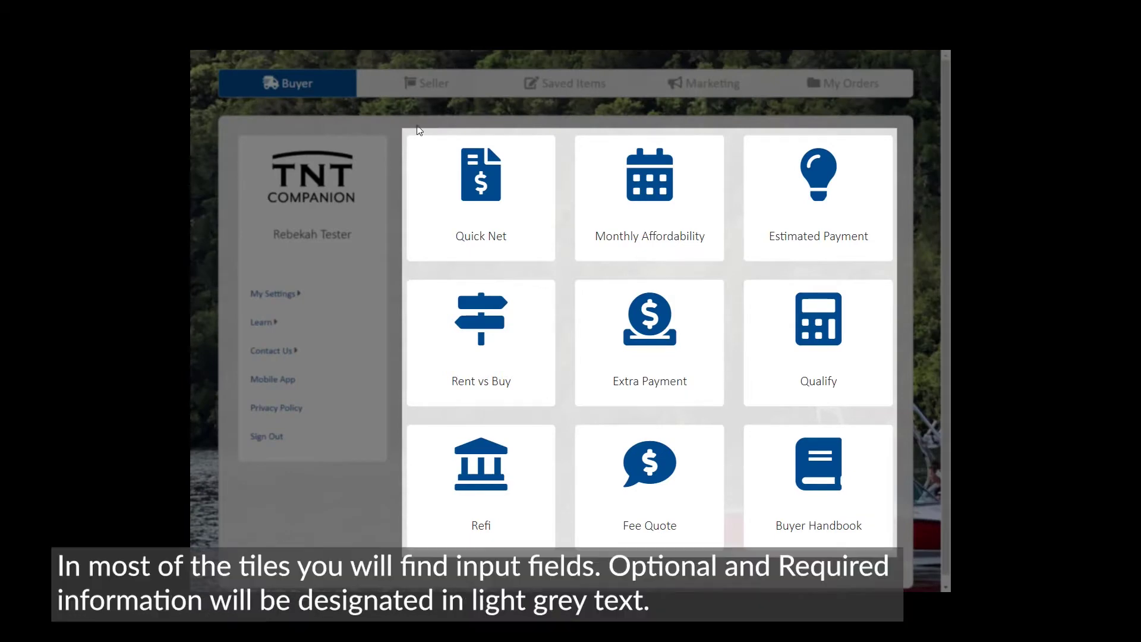
Step: Preview the Quick Net's Options, Closing Costs and Splits pages, then return to General
{"action": "left_click", "coordinate": [510, 182]}
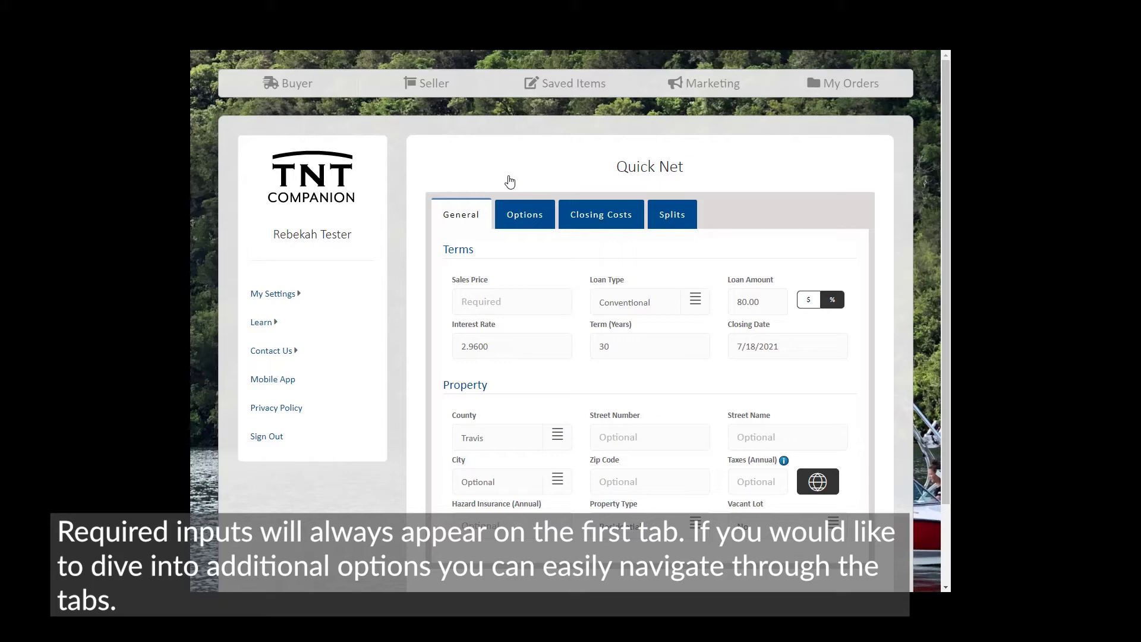
{"action": "left_click", "coordinate": [520, 215]}
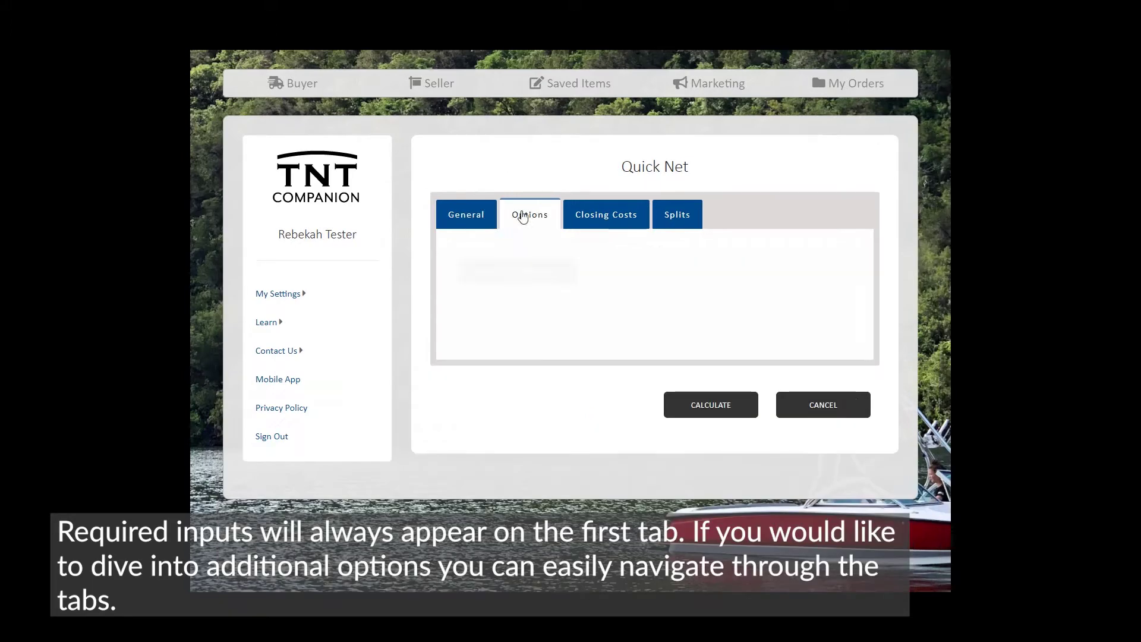
{"action": "left_click", "coordinate": [594, 219]}
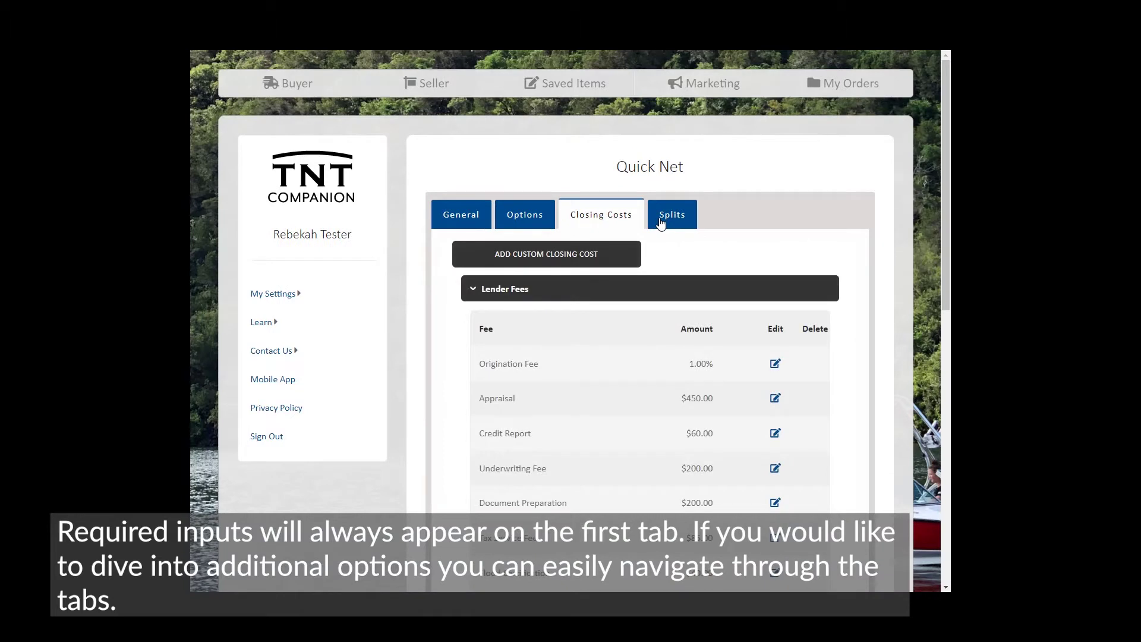
{"action": "left_click", "coordinate": [661, 222]}
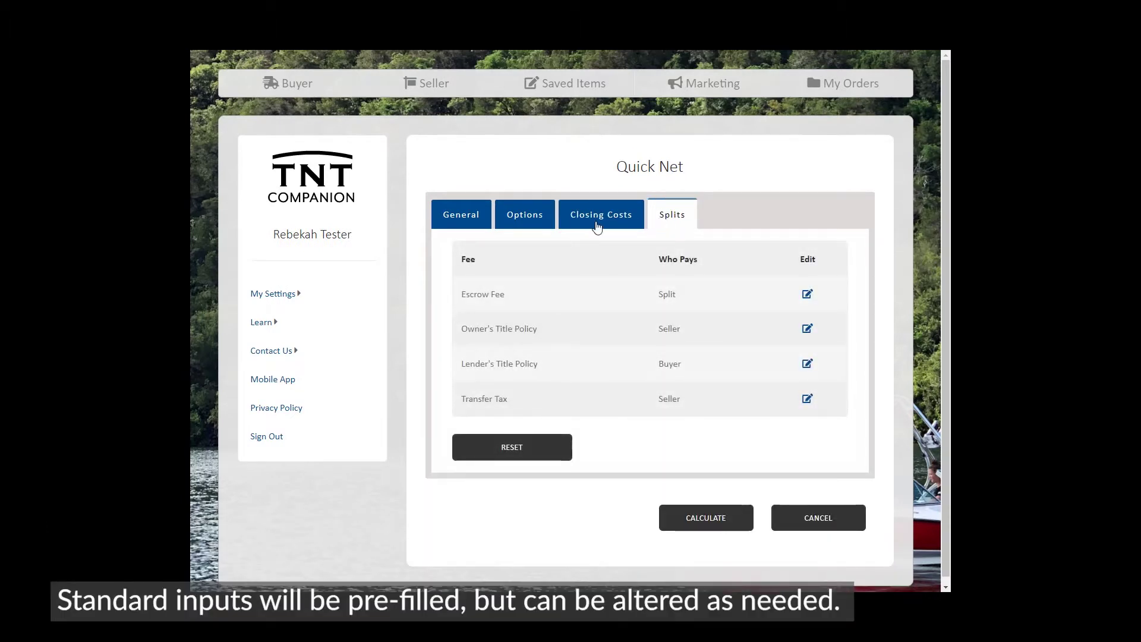
{"action": "left_click", "coordinate": [482, 221]}
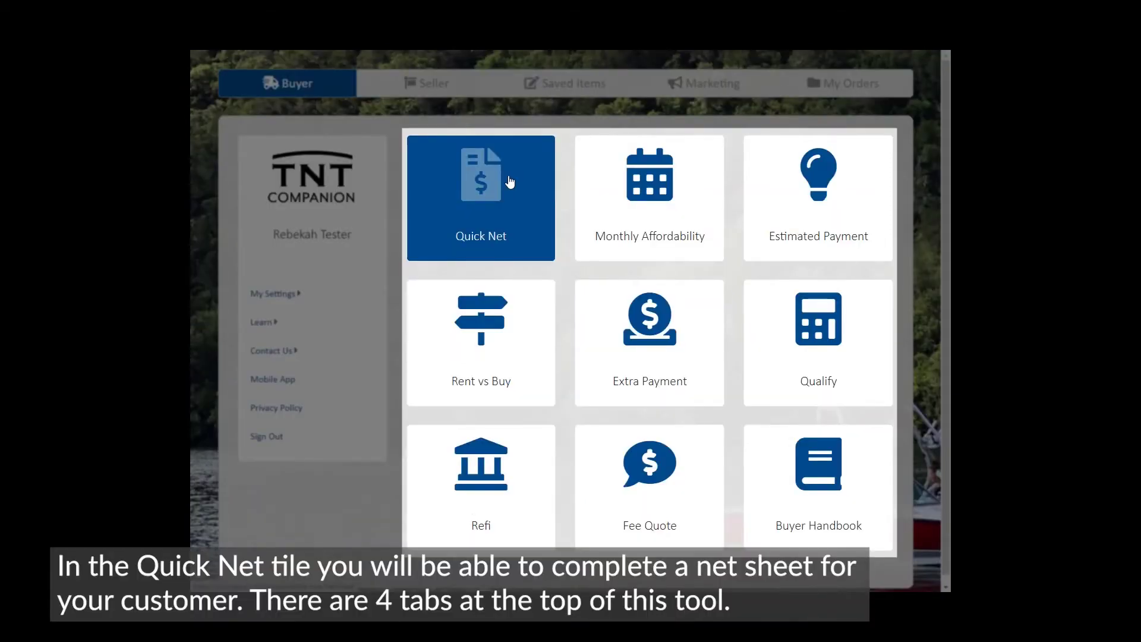
Step: Start a Quick Net with sales price 750000 at 123 Test, Austin, zip 78701
{"action": "left_click", "coordinate": [510, 181]}
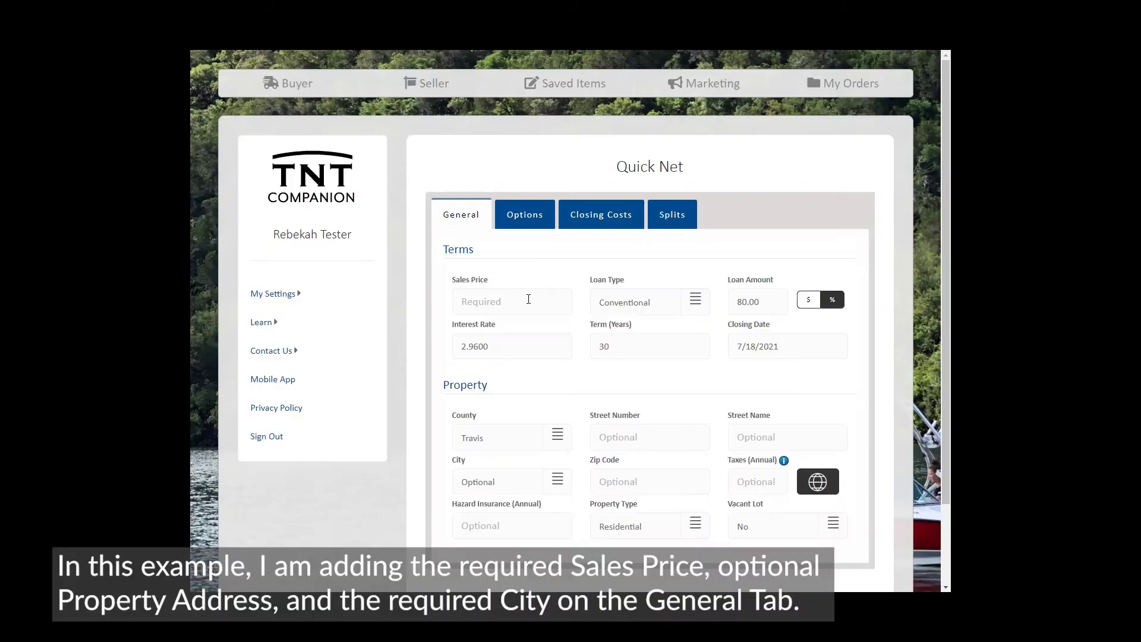
{"action": "type", "text": "750"}
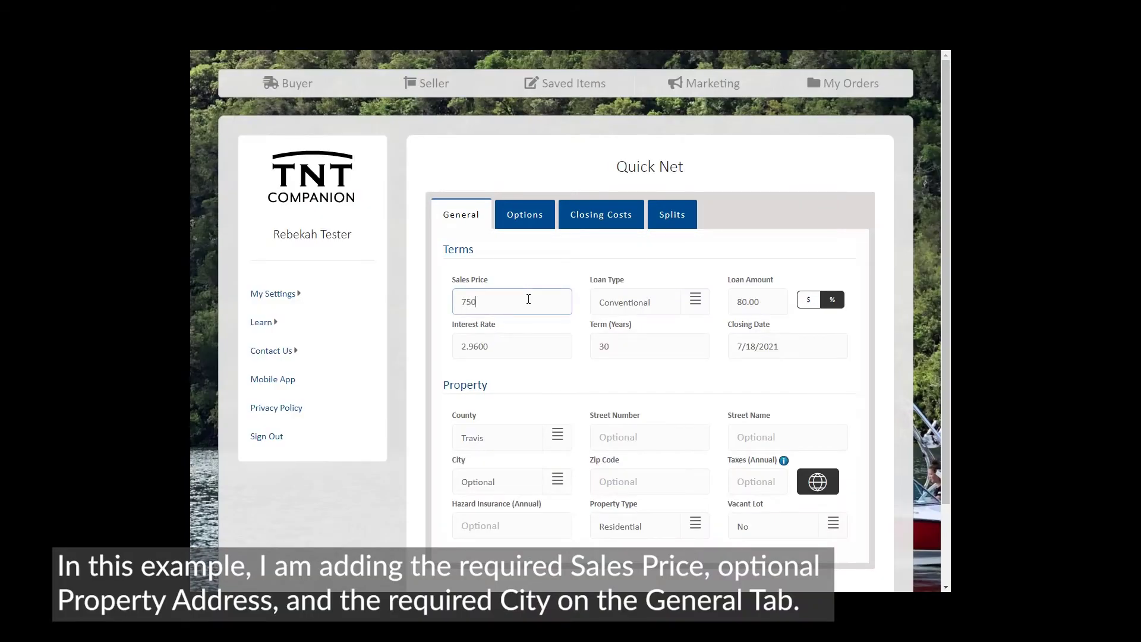
{"action": "type", "text": "0000.00"}
{"action": "left_click", "coordinate": [655, 436]}
{"action": "type", "text": "123"}
{"action": "key", "text": "Tab"}
{"action": "type", "text": "Test"}
{"action": "left_click", "coordinate": [521, 482]}
{"action": "type", "text": "Austin"}
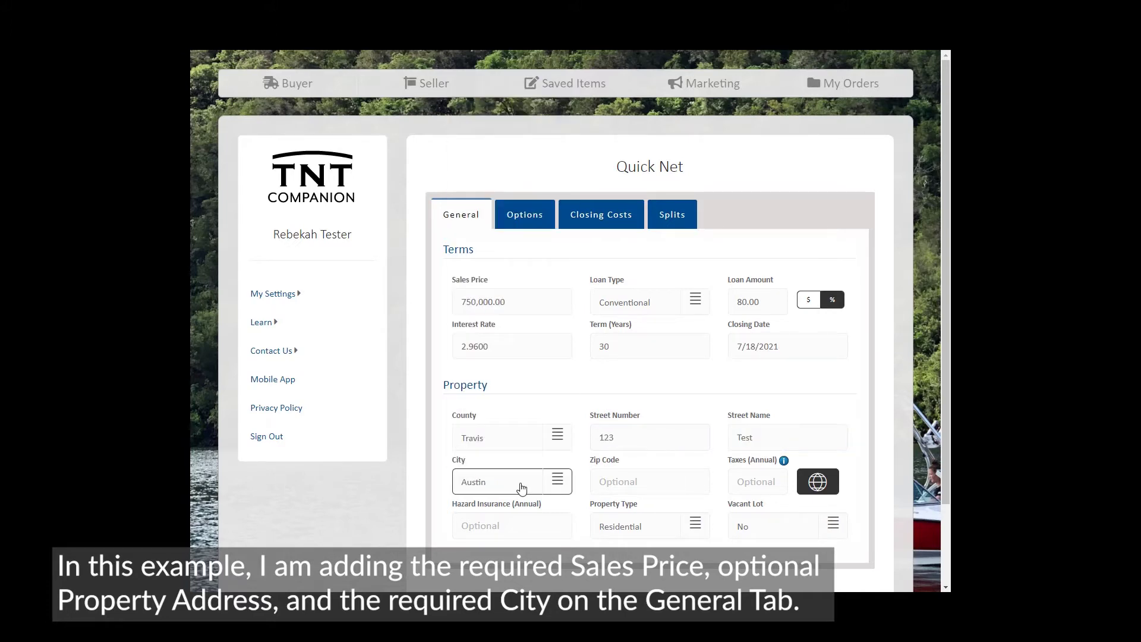
{"action": "left_click", "coordinate": [608, 483]}
{"action": "type", "text": "78701"}
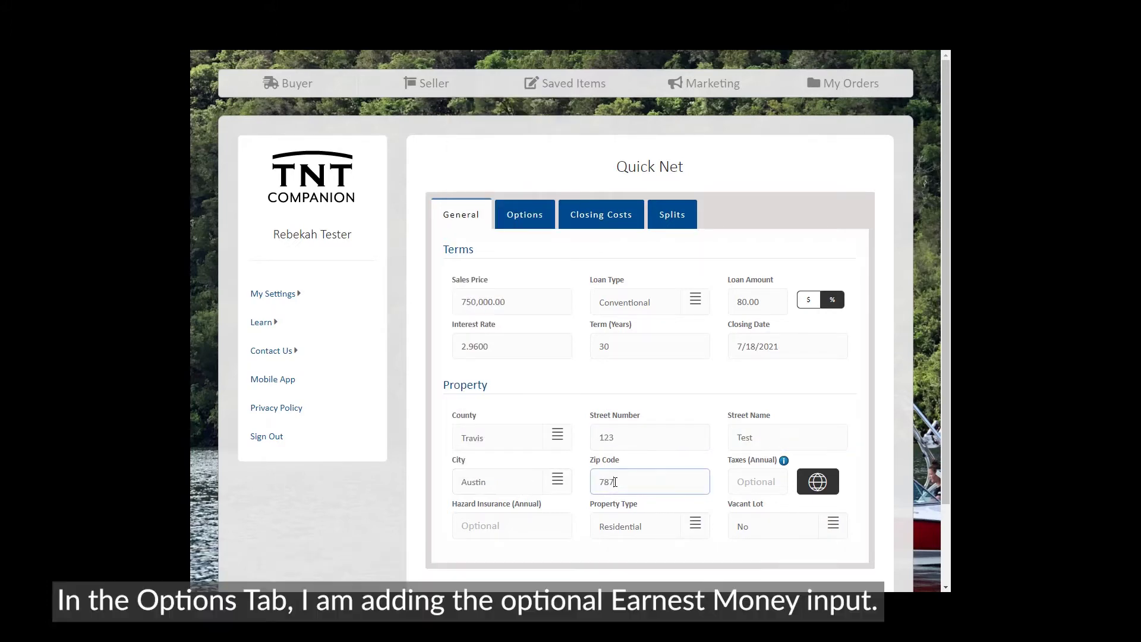
Step: Enter earnest money of 7500 under Options and bring up the closing-cost fee table
{"action": "left_click", "coordinate": [523, 216]}
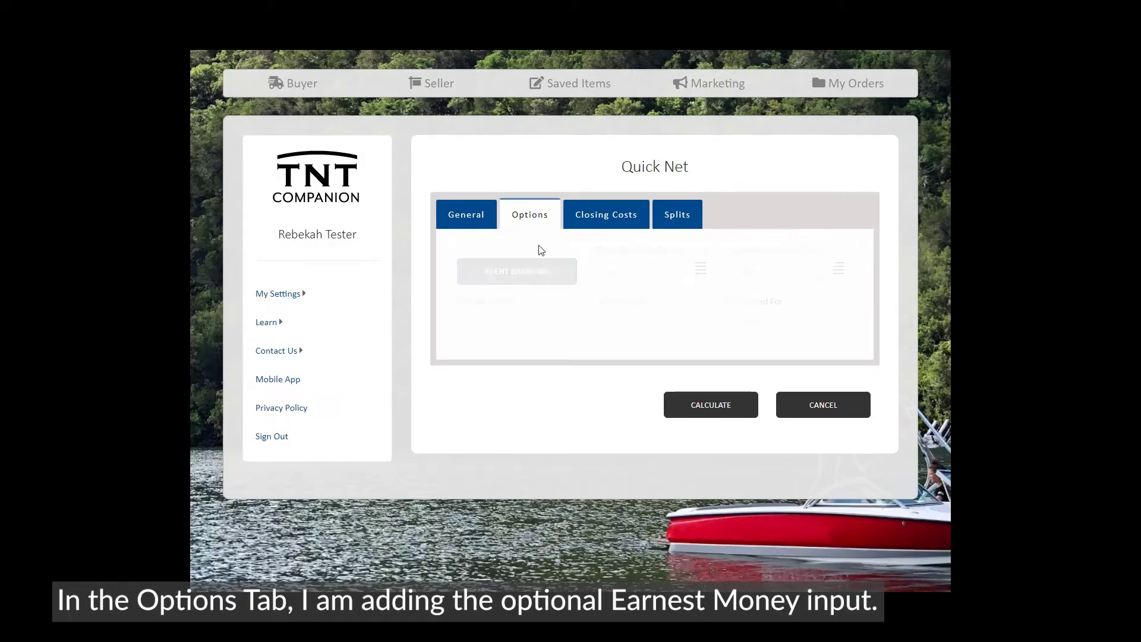
{"action": "left_click", "coordinate": [531, 327]}
{"action": "type", "text": "7500"}
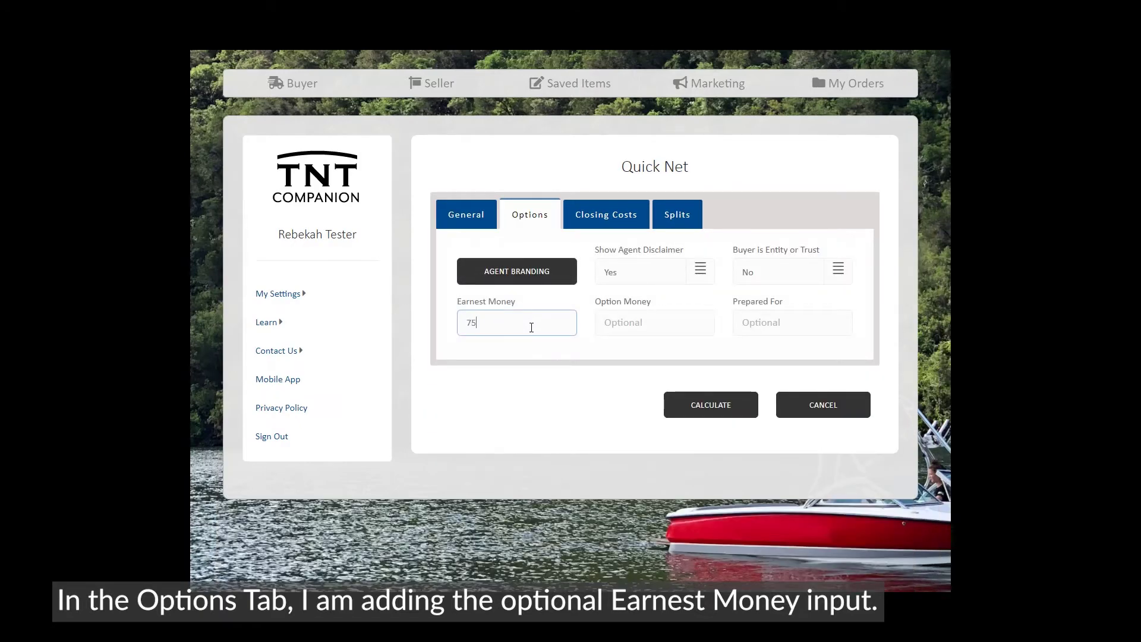
{"action": "left_click", "coordinate": [606, 214]}
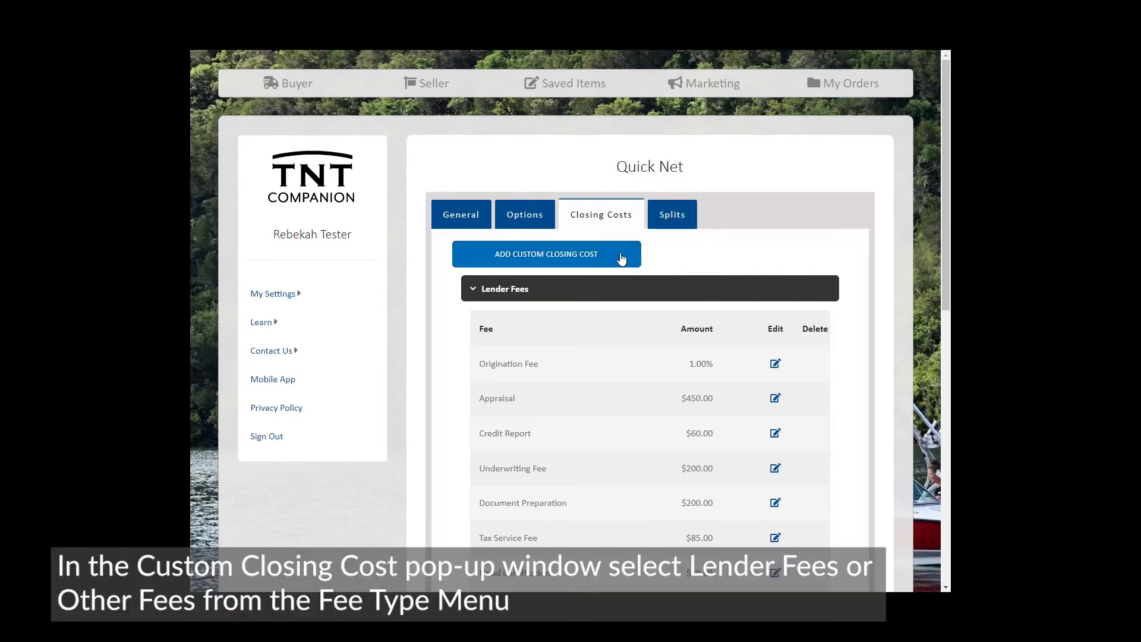
{"action": "left_click", "coordinate": [621, 257]}
Step: Create an Other Fees type cost called 'Transaction Service Fee' with Use and Save
{"action": "left_click", "coordinate": [628, 265]}
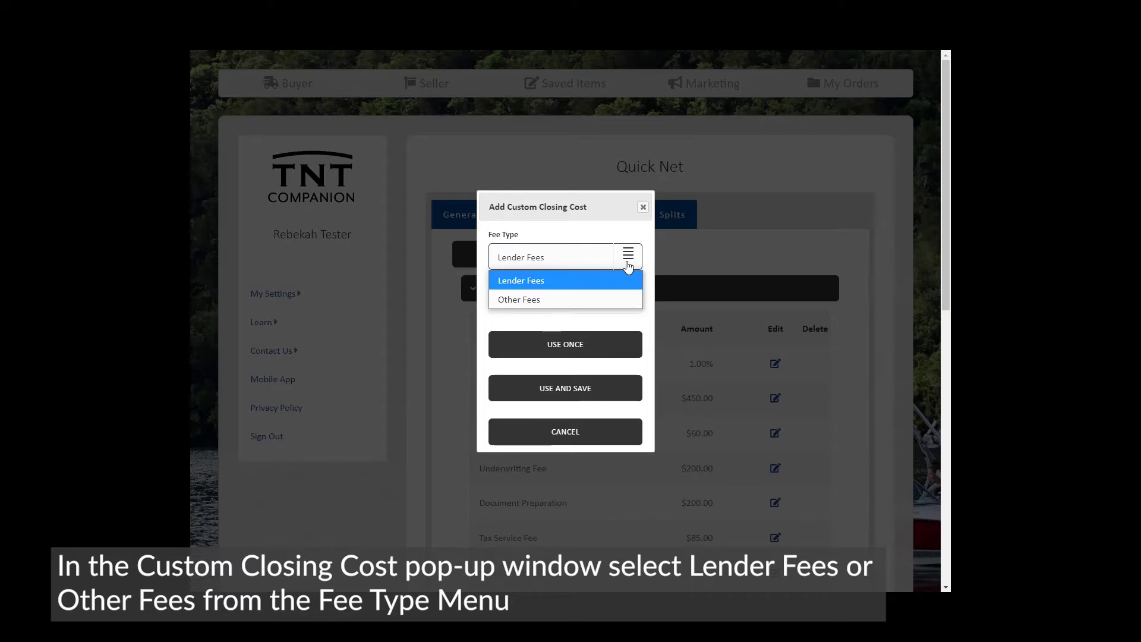
{"action": "left_click", "coordinate": [629, 299]}
{"action": "type", "text": "Trans"}
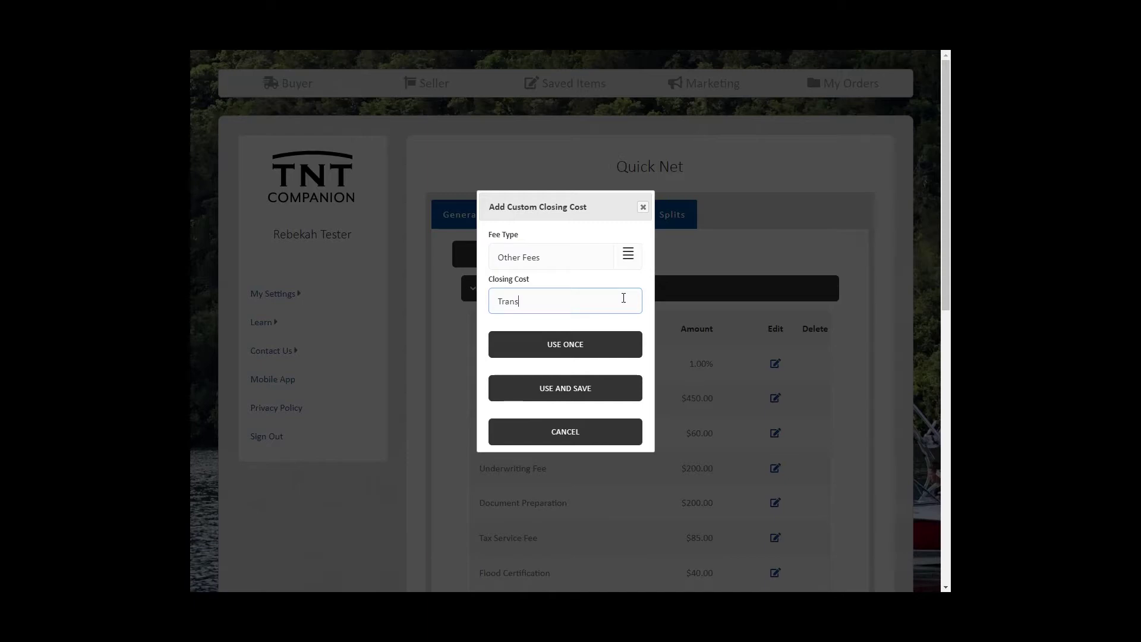
{"action": "type", "text": "action Servic"}
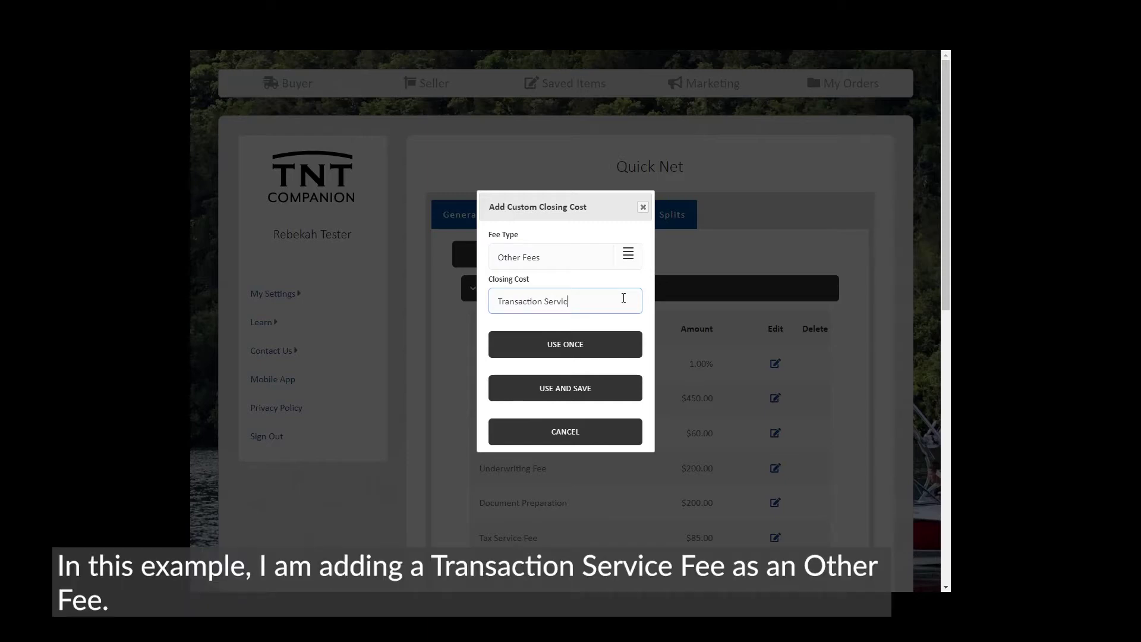
{"action": "type", "text": "e Fee"}
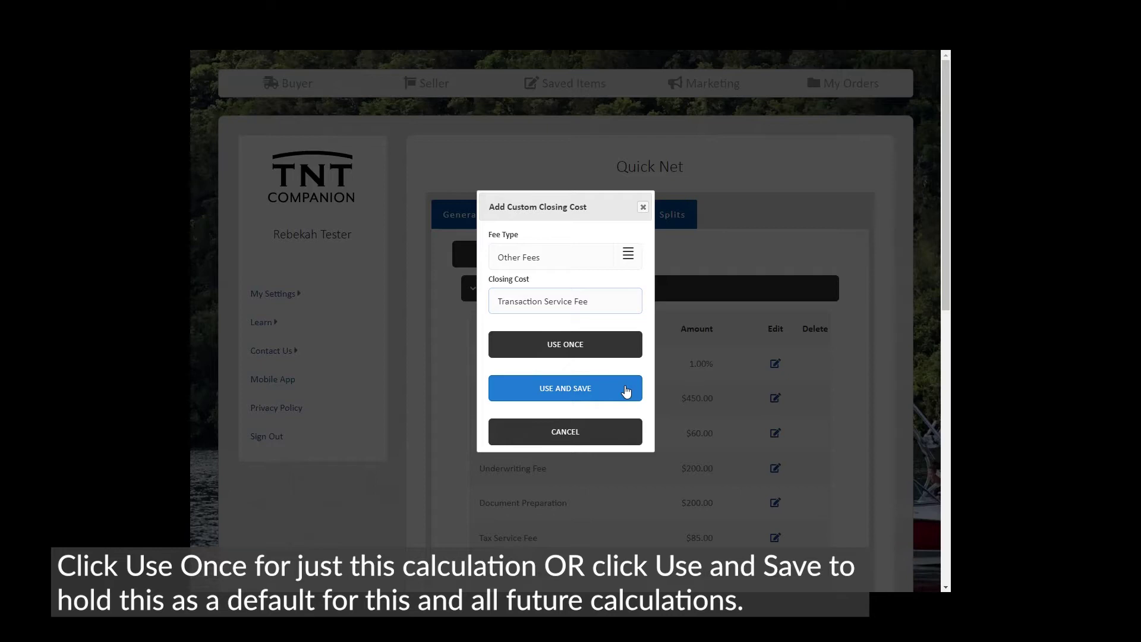
{"action": "left_click", "coordinate": [626, 390]}
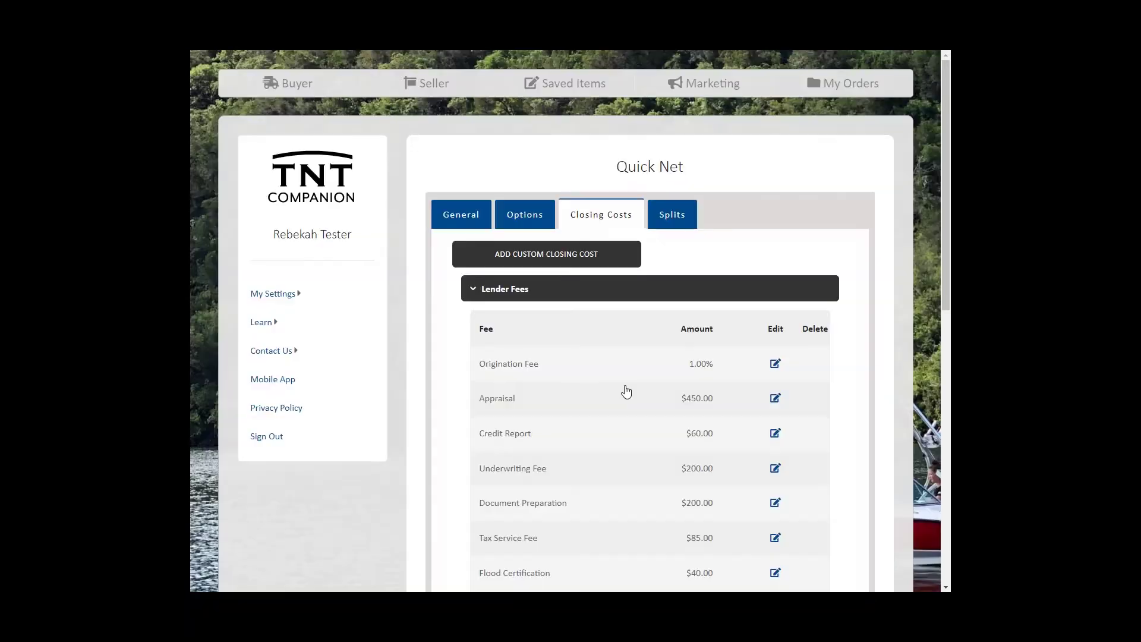
Step: Replace the Transaction Service Fee's 0.00 amount with 325.00 and save it as default
{"action": "scroll", "coordinate": [630, 386], "scroll_direction": "down", "scroll_amount": 2}
{"action": "scroll", "coordinate": [632, 380], "scroll_direction": "down", "scroll_amount": 7}
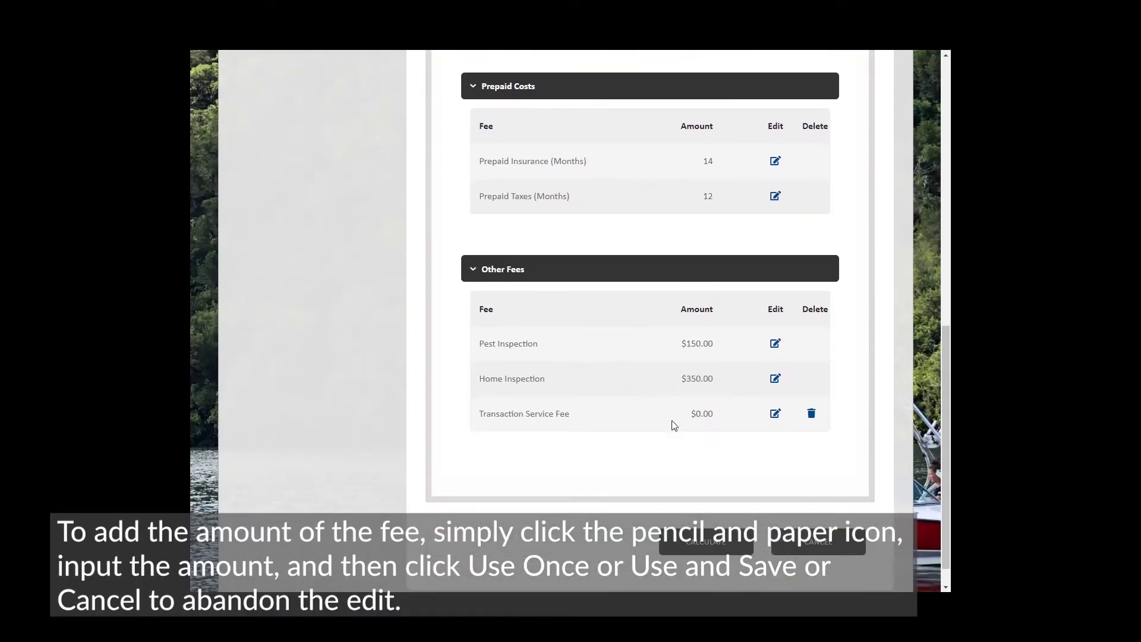
{"action": "left_click", "coordinate": [775, 414]}
{"action": "key", "text": "ctrl+a"}
{"action": "type", "text": "325.00"}
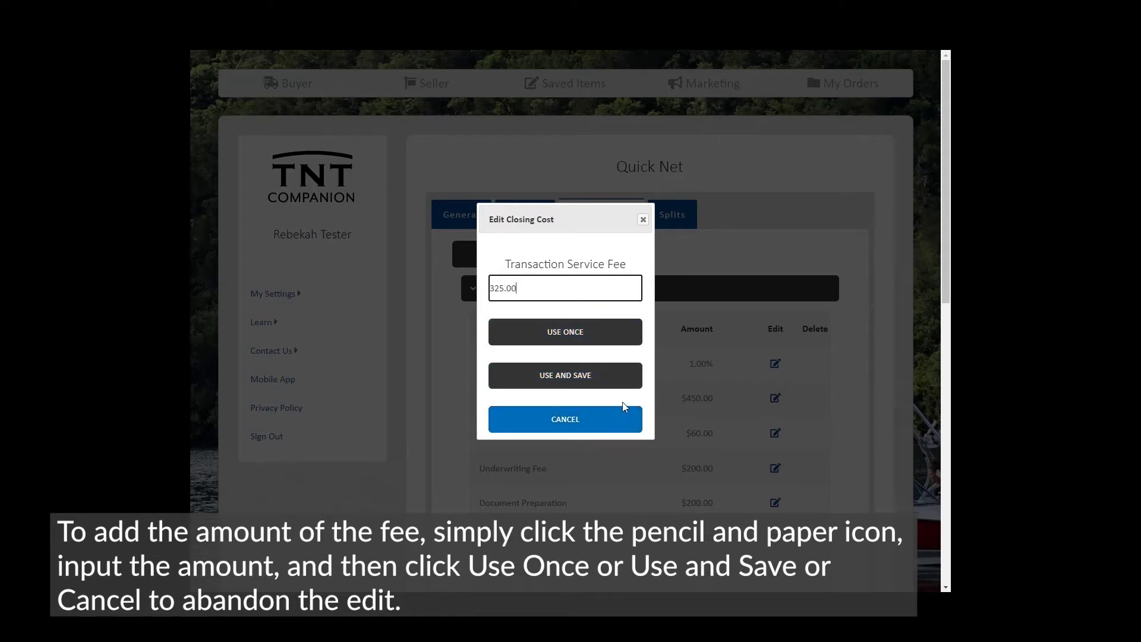
{"action": "left_click", "coordinate": [624, 383]}
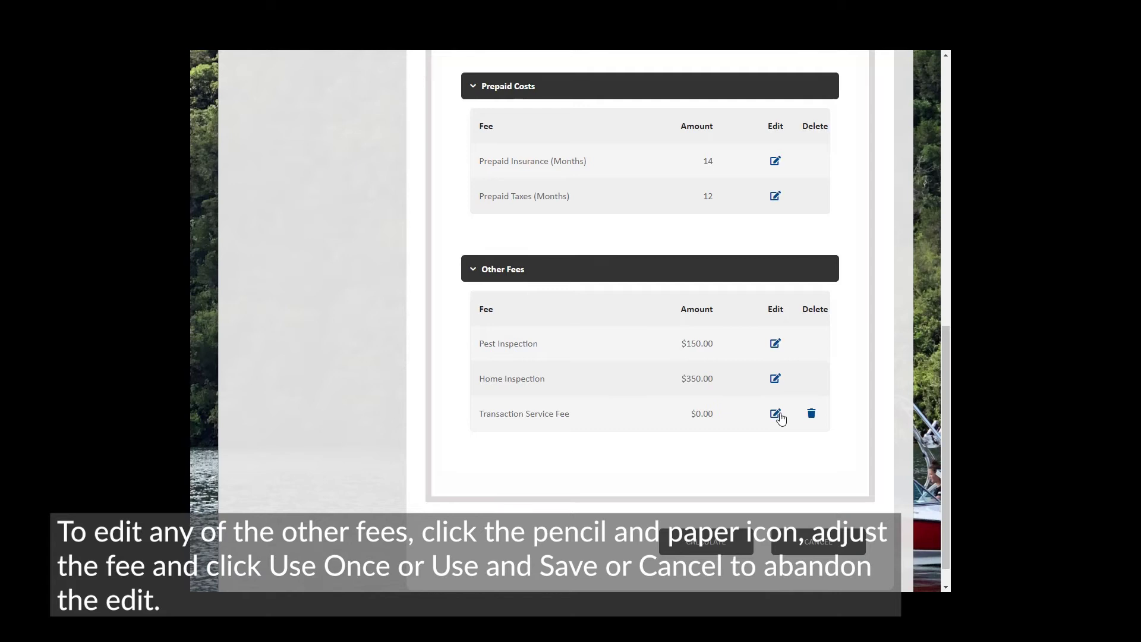
Step: Reopen the Transaction Service Fee editor and cancel without changing it
{"action": "left_click", "coordinate": [776, 414]}
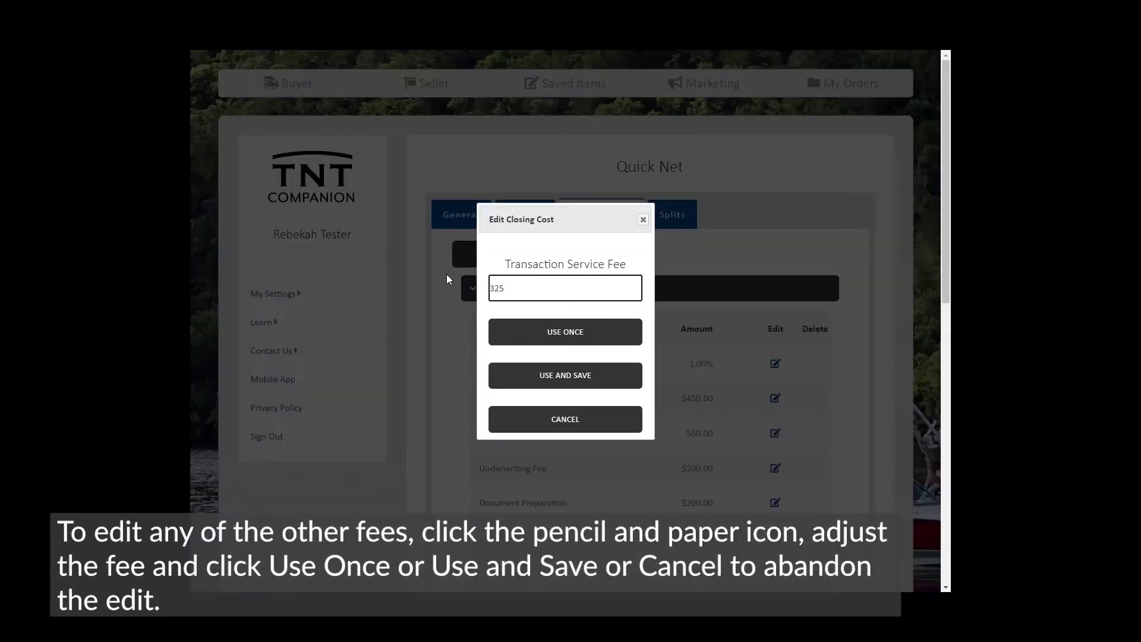
{"action": "type", "text": "00"}
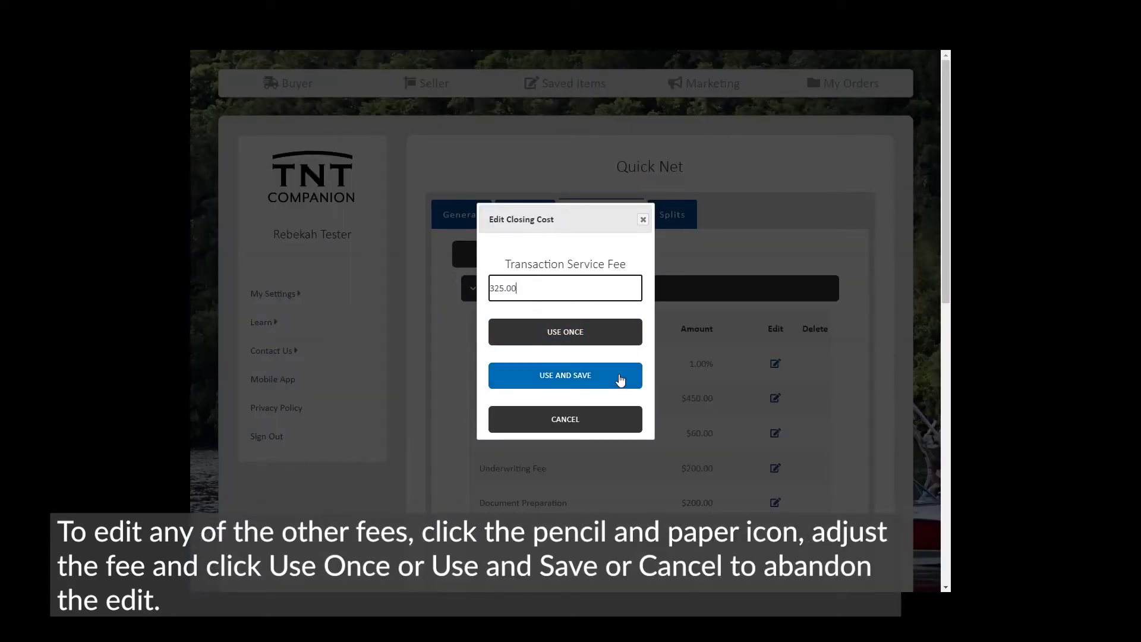
{"action": "left_click", "coordinate": [622, 421]}
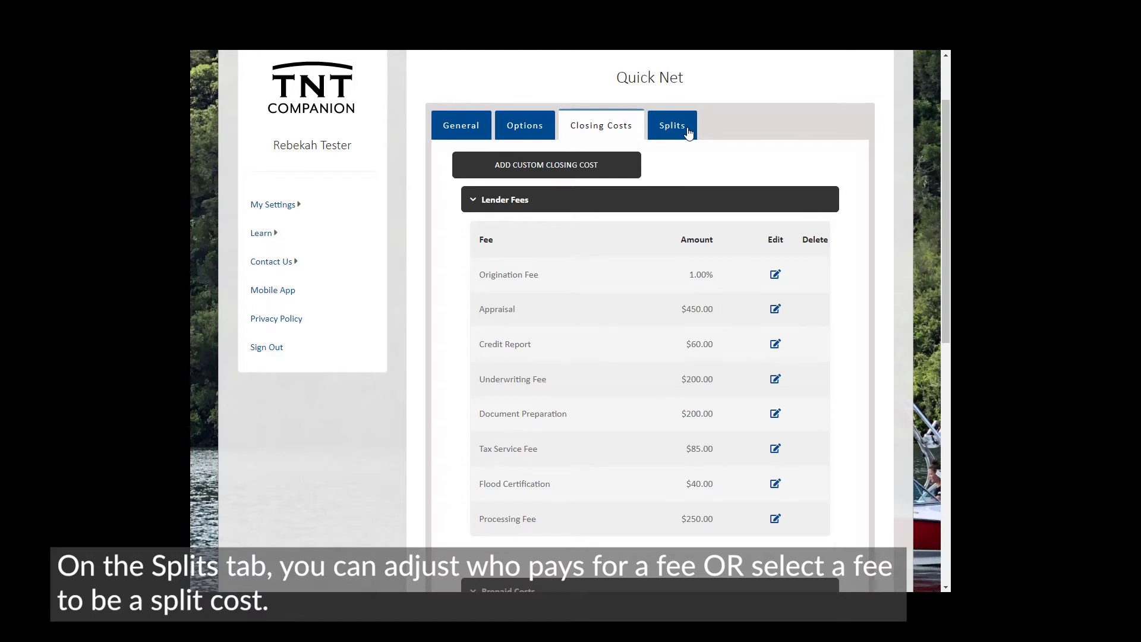
{"action": "left_click", "coordinate": [688, 131]}
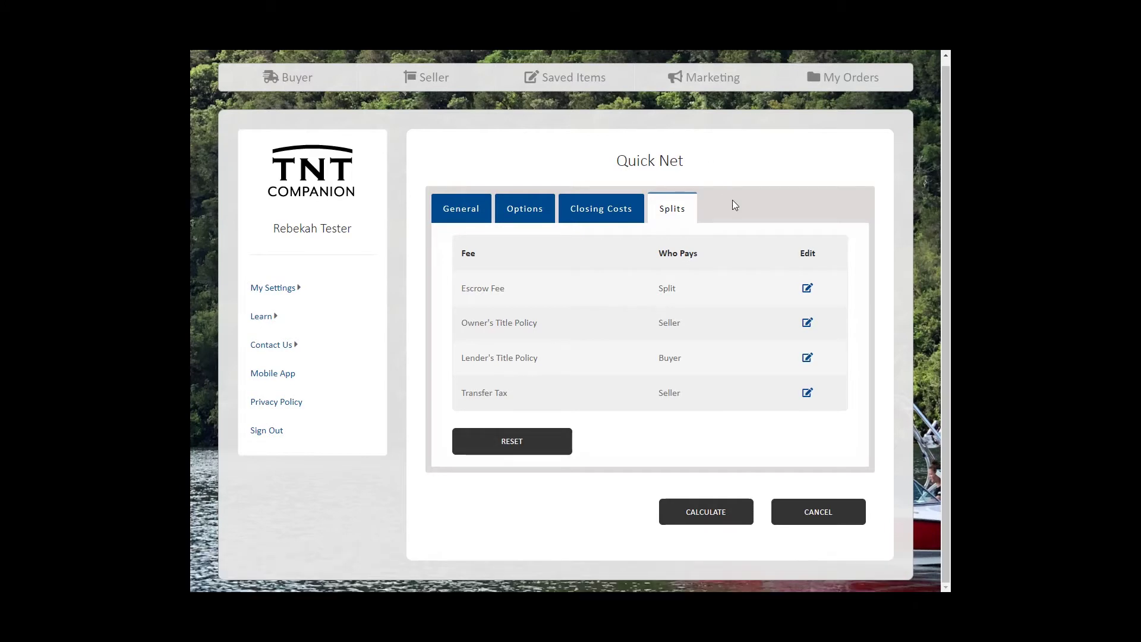
Step: Assign the Escrow Fee to the seller and calculate the estimate: $2,517 PITI, $9,904 closing costs
{"action": "left_click", "coordinate": [808, 289]}
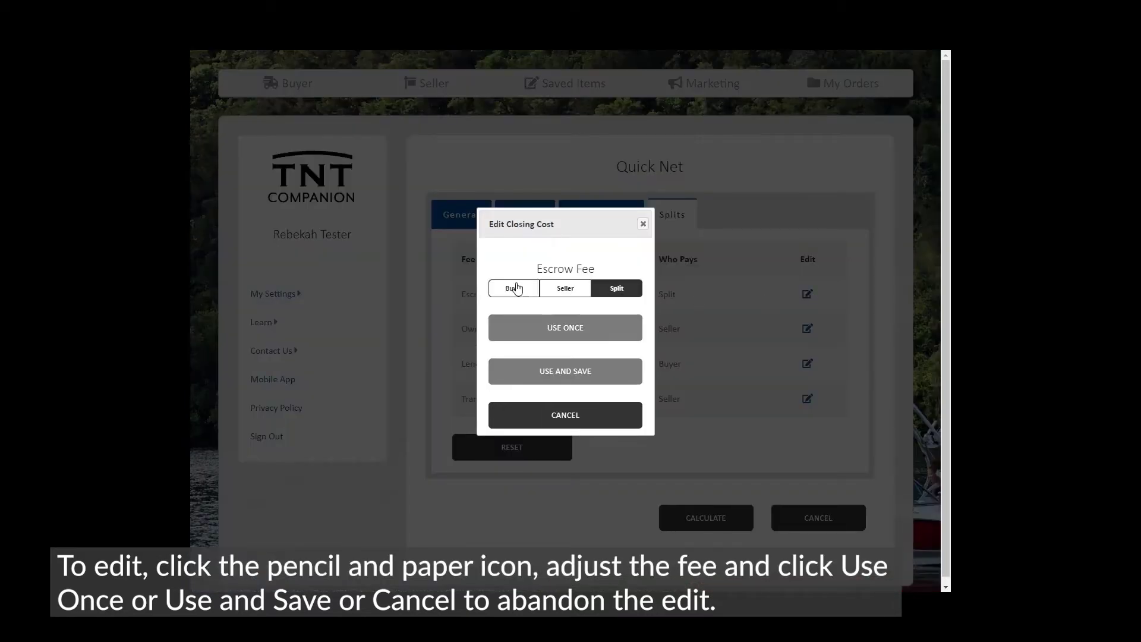
{"action": "left_click", "coordinate": [570, 291]}
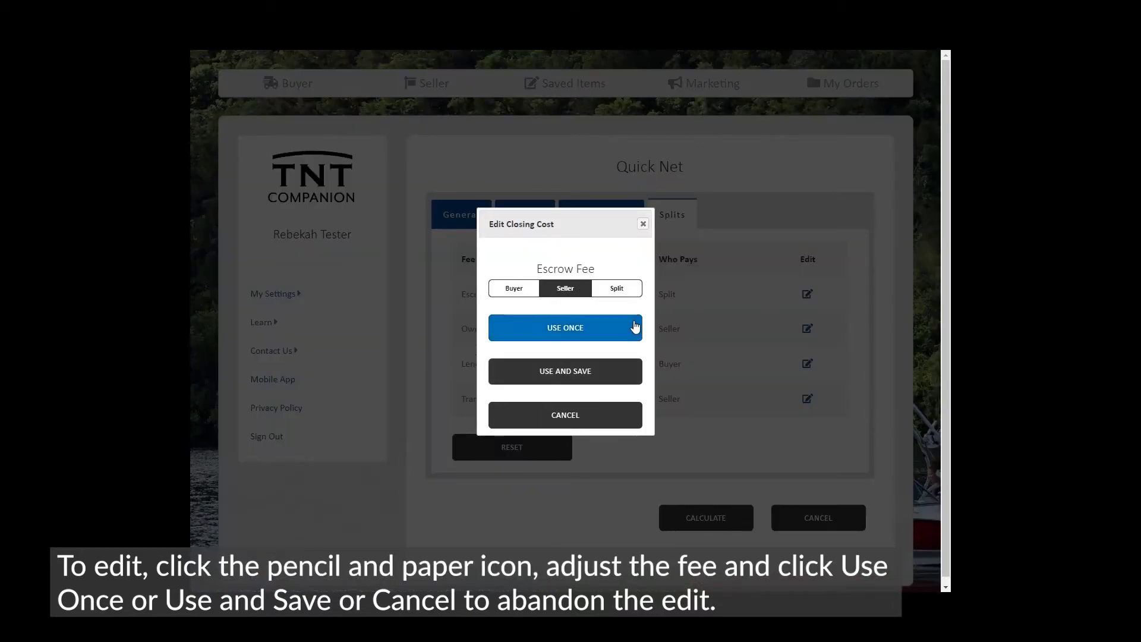
{"action": "left_click", "coordinate": [639, 384]}
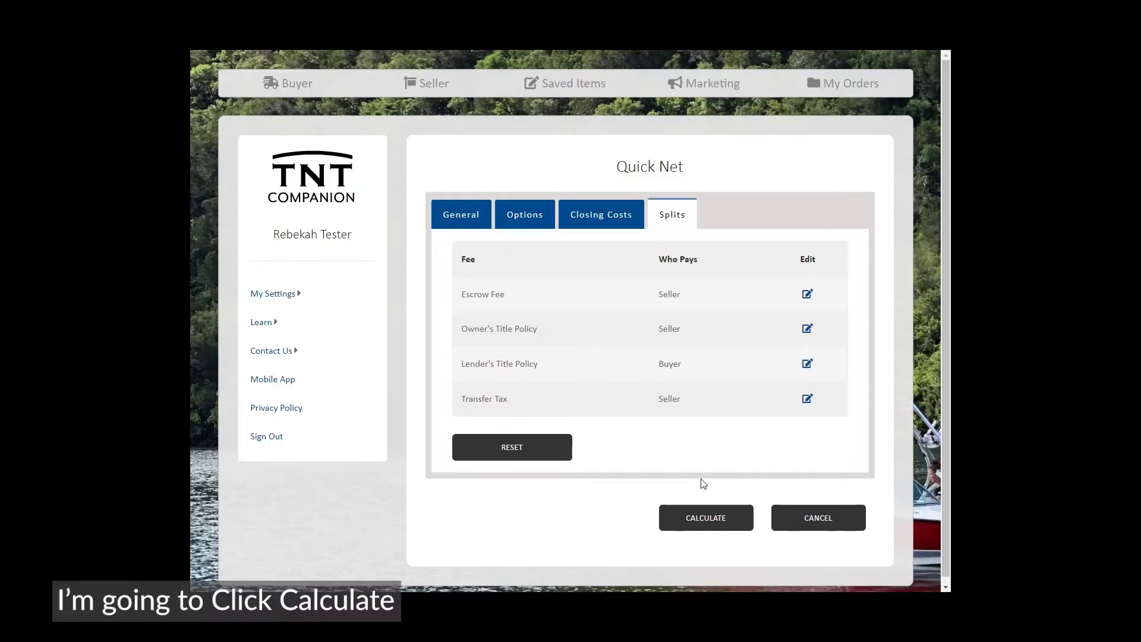
{"action": "left_click", "coordinate": [706, 518]}
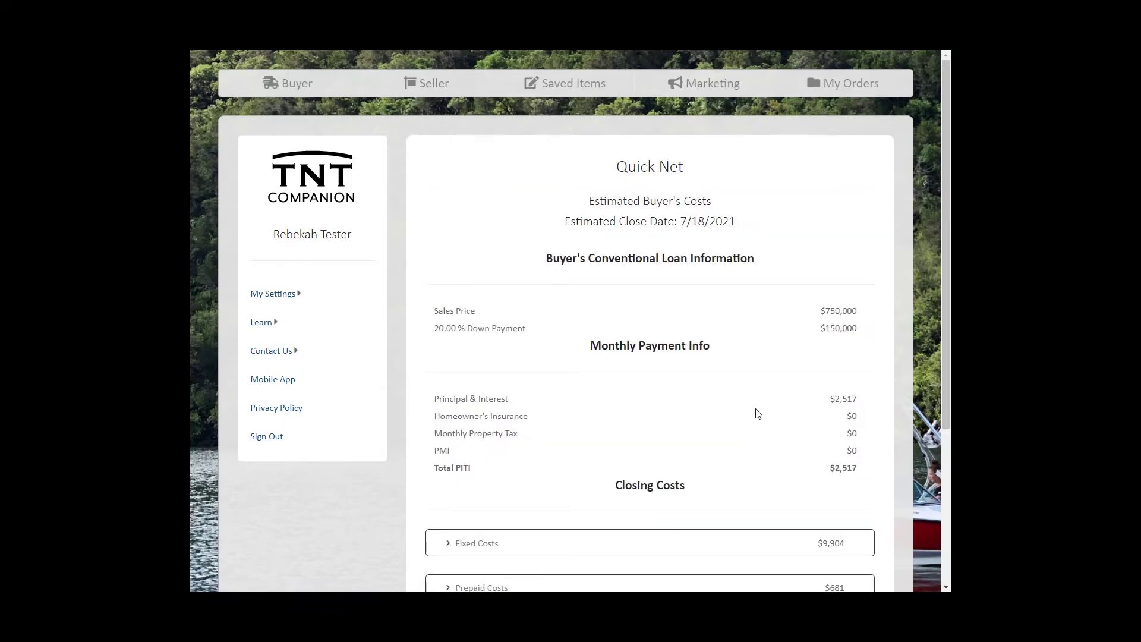
Step: Save the calculated buyer estimate under the filename 'Buyer Net Sheet'
{"action": "scroll", "coordinate": [754, 412], "scroll_direction": "down", "scroll_amount": 1}
{"action": "scroll", "coordinate": [766, 410], "scroll_direction": "down", "scroll_amount": 3}
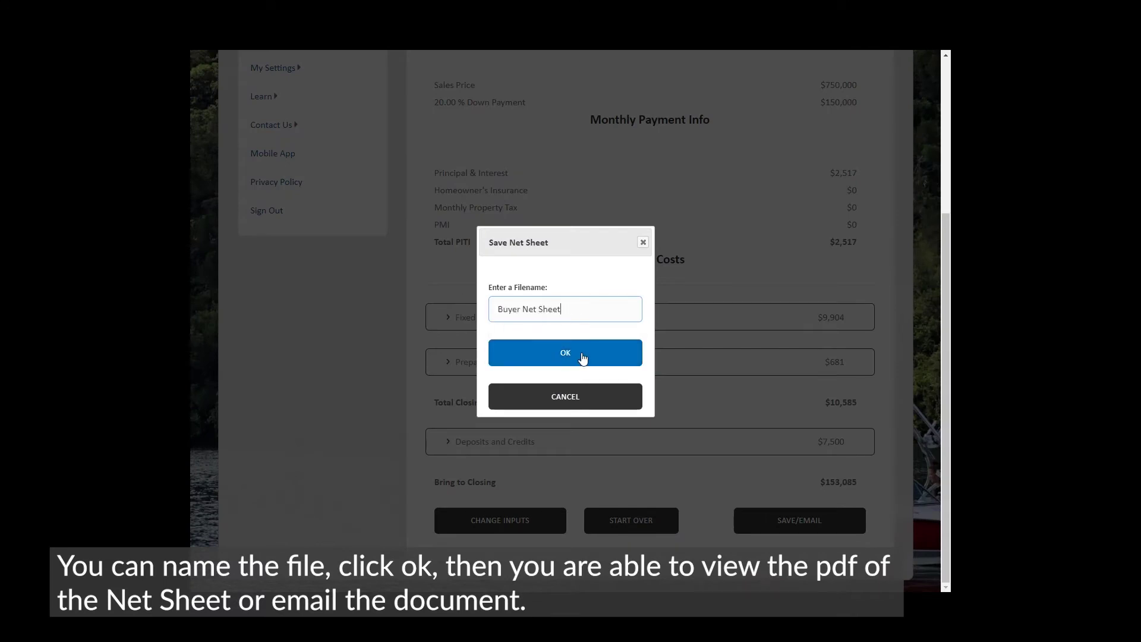
{"action": "left_click", "coordinate": [582, 355]}
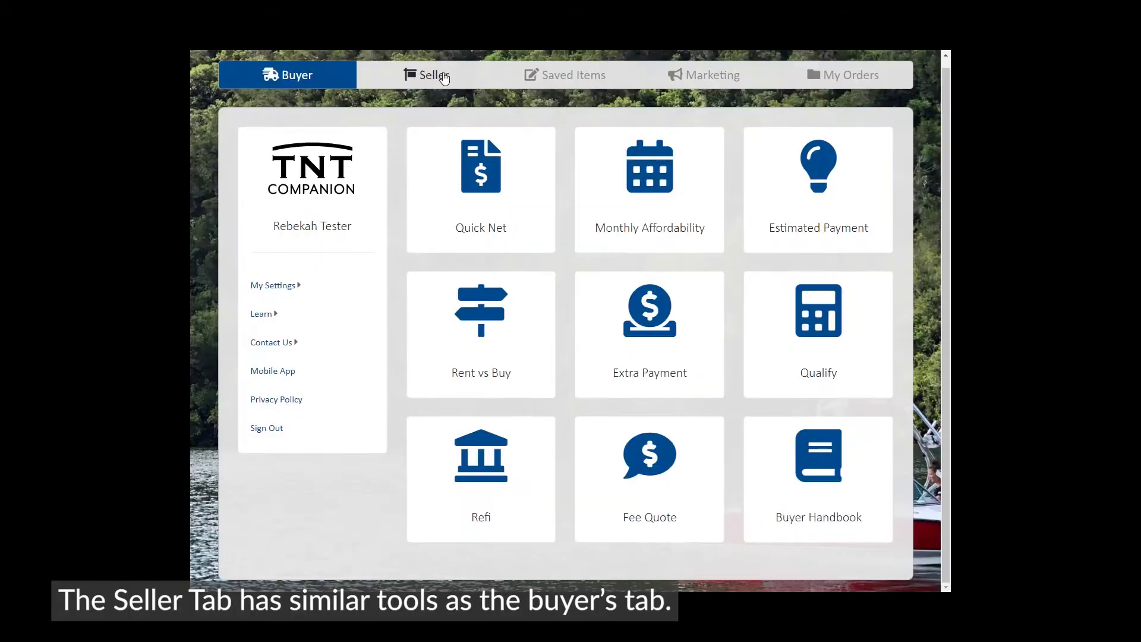
{"action": "left_click", "coordinate": [441, 88]}
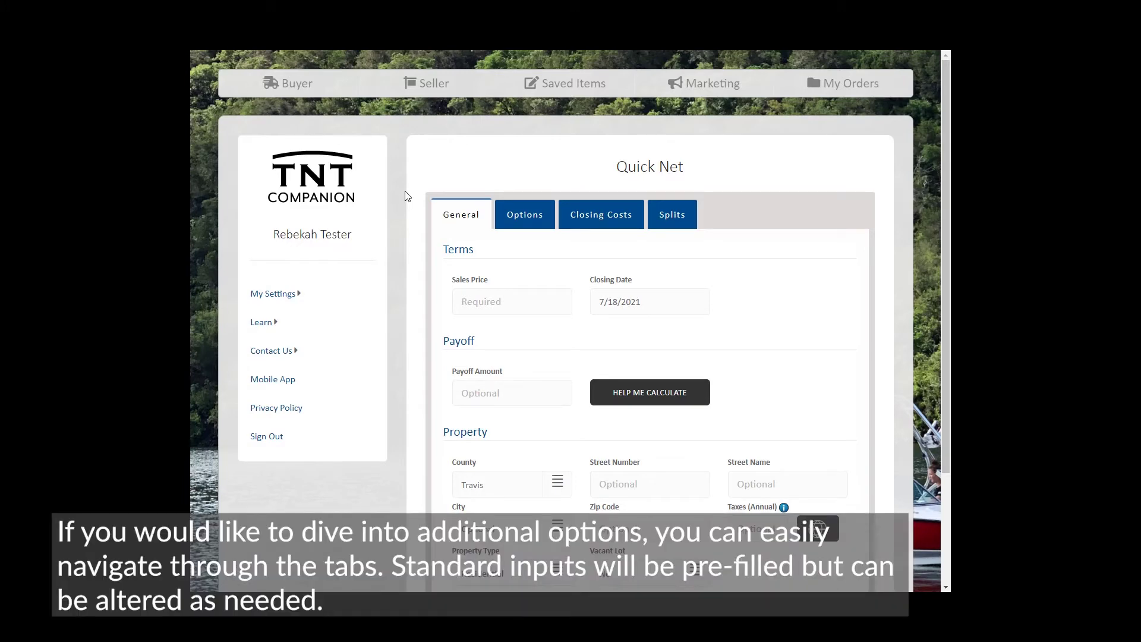
Step: Review the seller Quick Net's Options, Closing Costs and Splits, then list Saved Items
{"action": "left_click", "coordinate": [525, 215]}
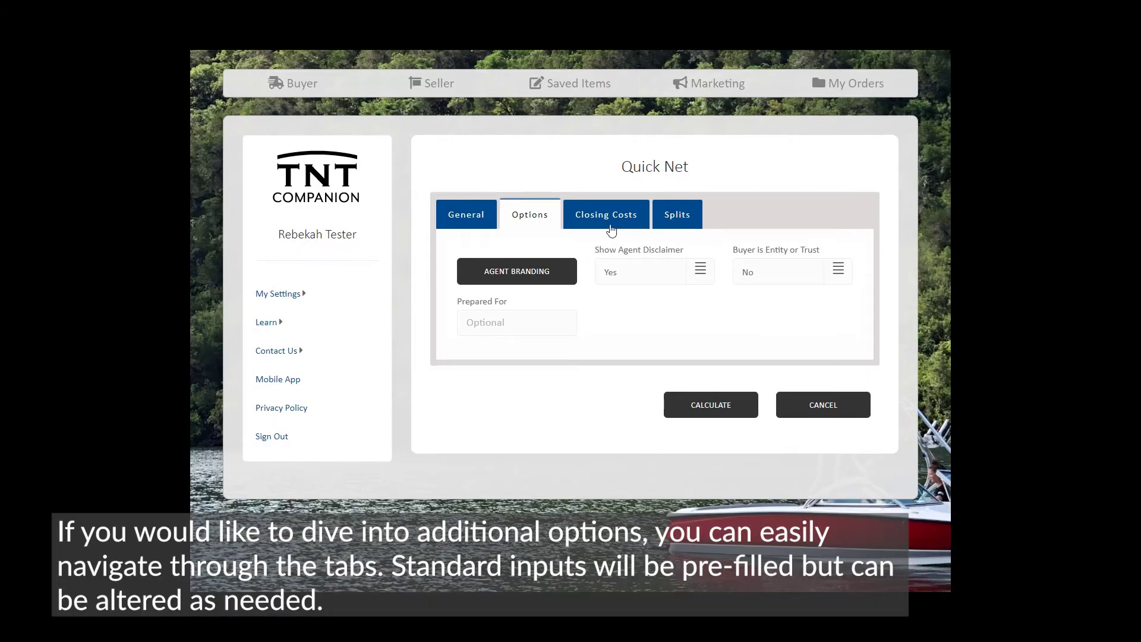
{"action": "left_click", "coordinate": [617, 223]}
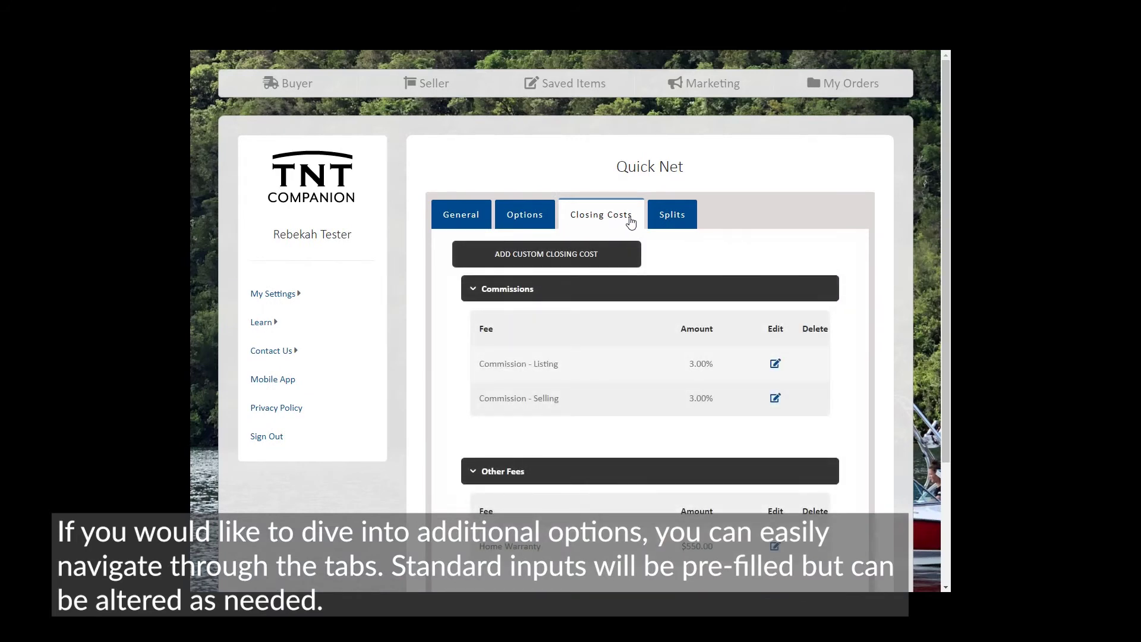
{"action": "left_click", "coordinate": [672, 217]}
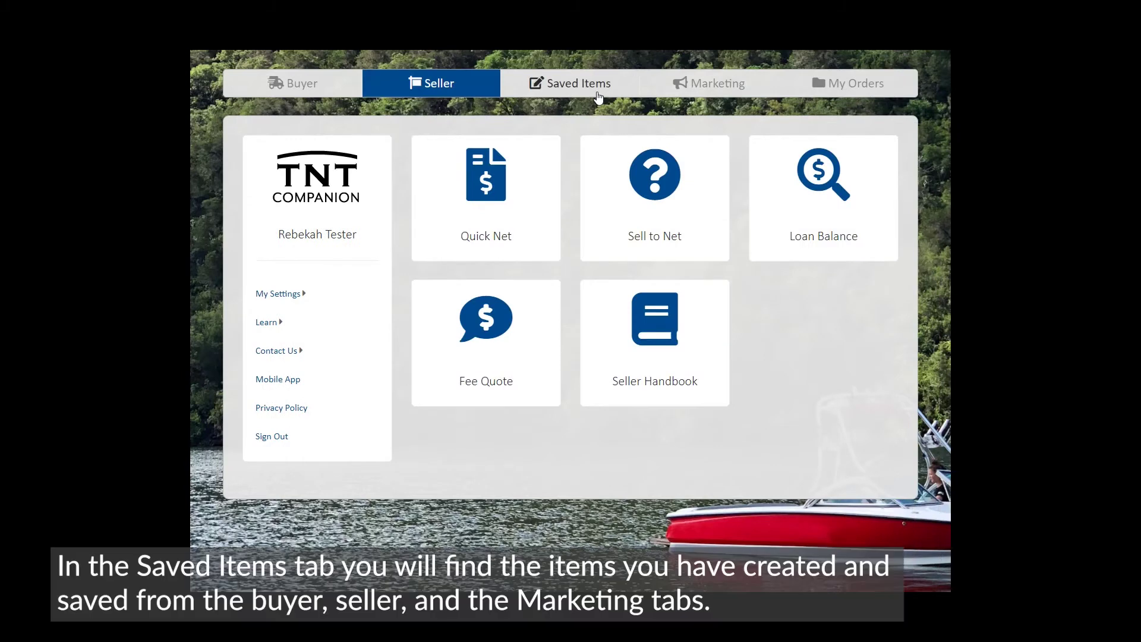
{"action": "left_click", "coordinate": [596, 97]}
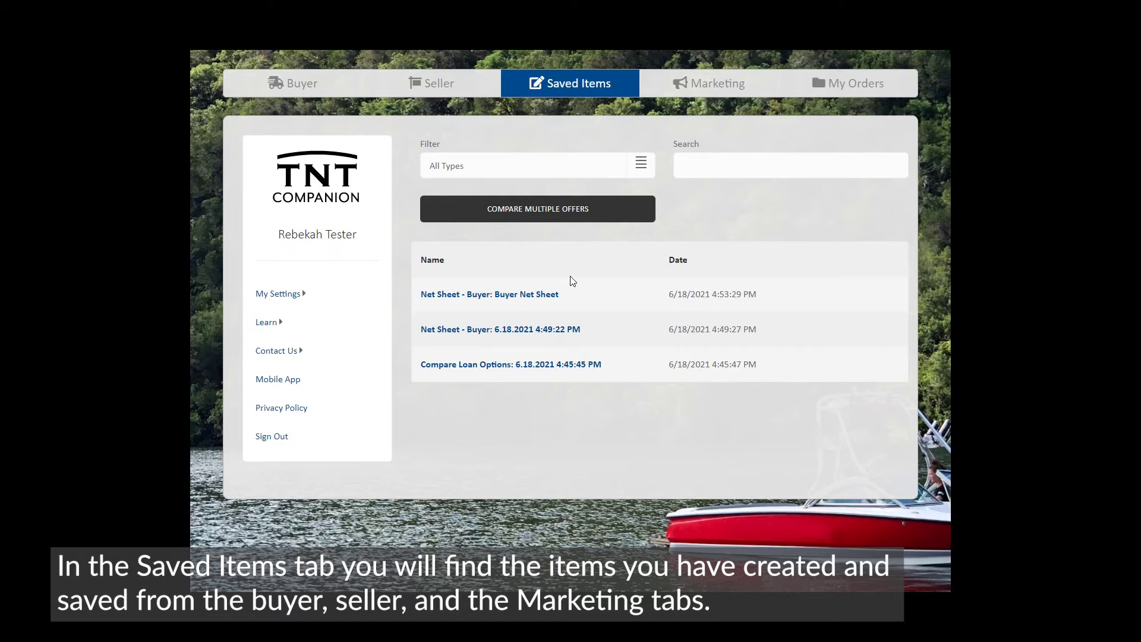
Step: Open the Saved Item Options for 'Net Sheet - Buyer: Buyer Net Sheet'
{"action": "left_click", "coordinate": [546, 295]}
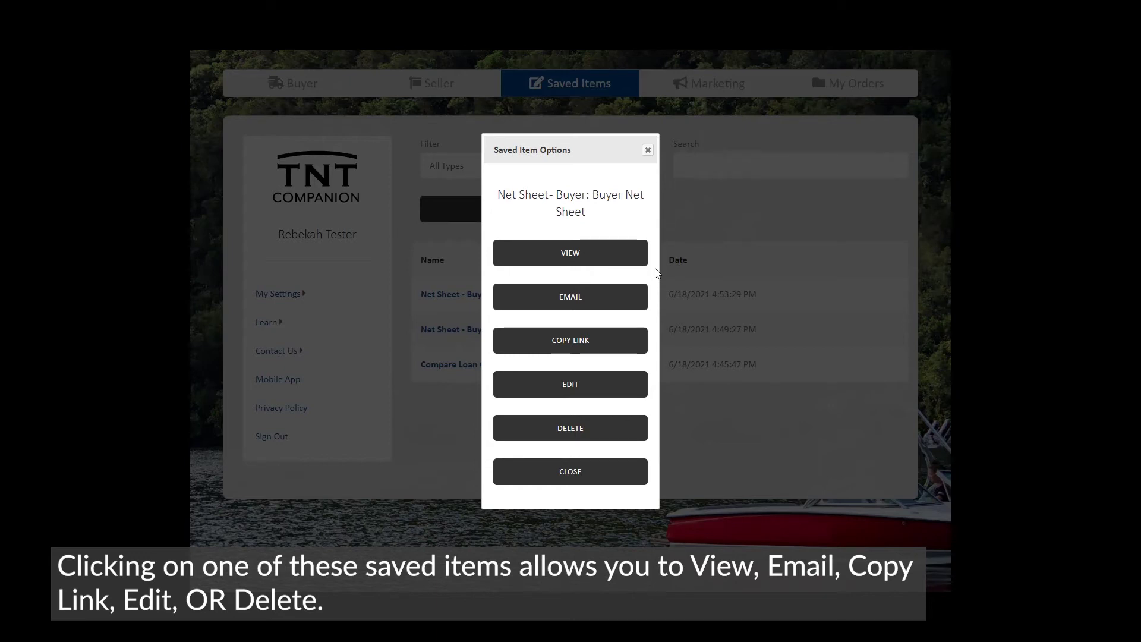
Step: In Marketing, expand the Seller and title company groups, then start Buyer's Compare Loan Options
{"action": "left_click", "coordinate": [700, 471]}
{"action": "left_click", "coordinate": [706, 89]}
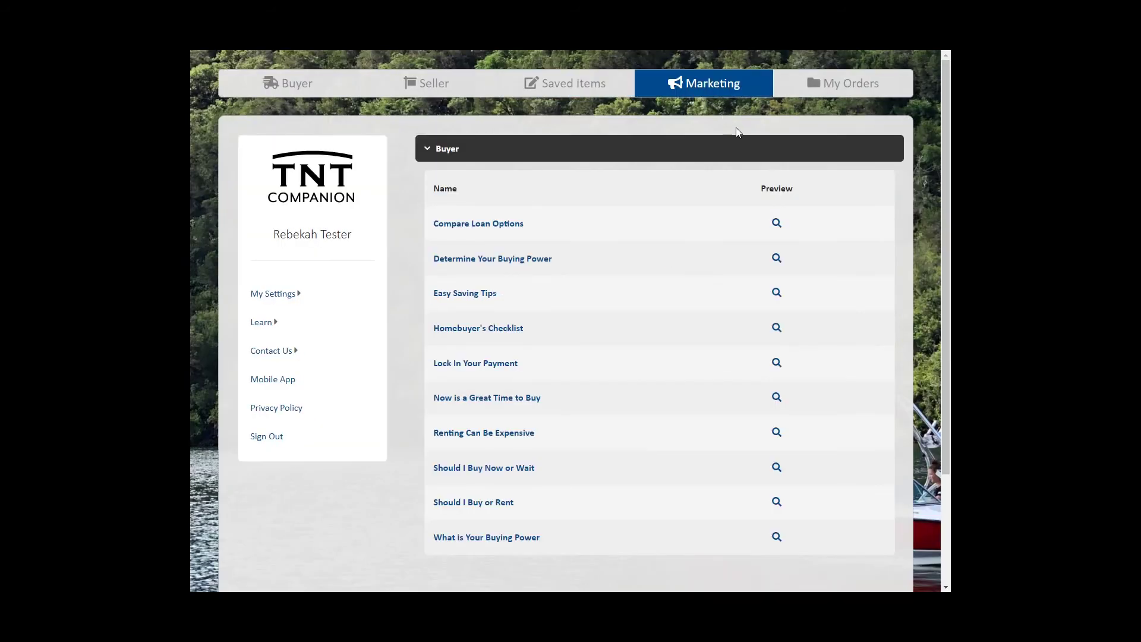
{"action": "scroll", "coordinate": [718, 176], "scroll_direction": "down", "scroll_amount": 3}
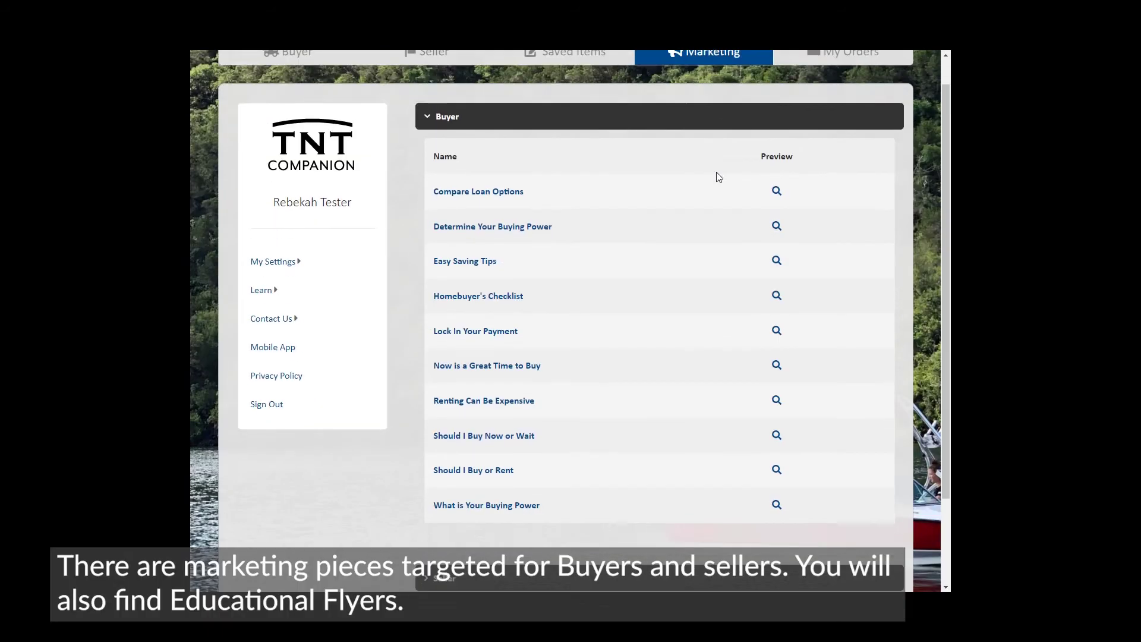
{"action": "left_click", "coordinate": [654, 466]}
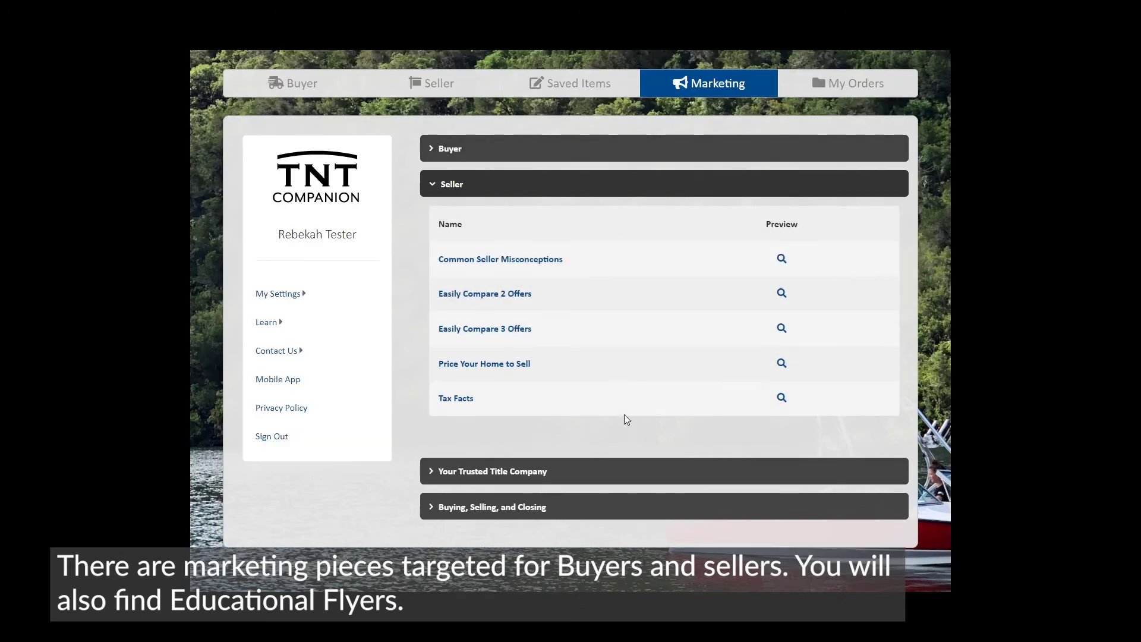
{"action": "left_click", "coordinate": [633, 473]}
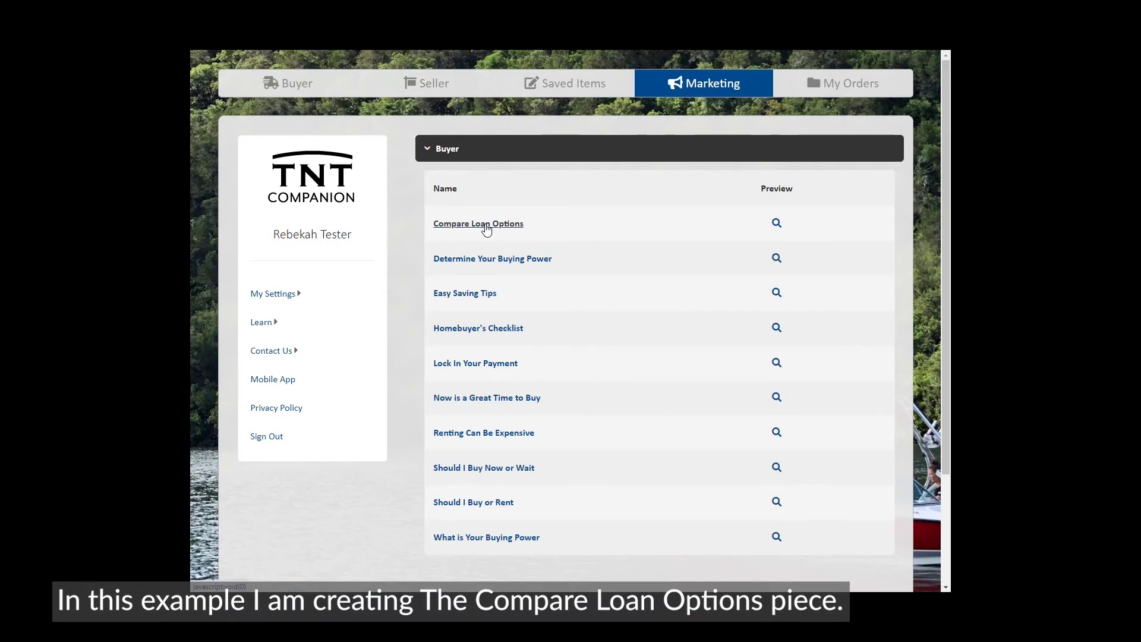
{"action": "left_click", "coordinate": [484, 224]}
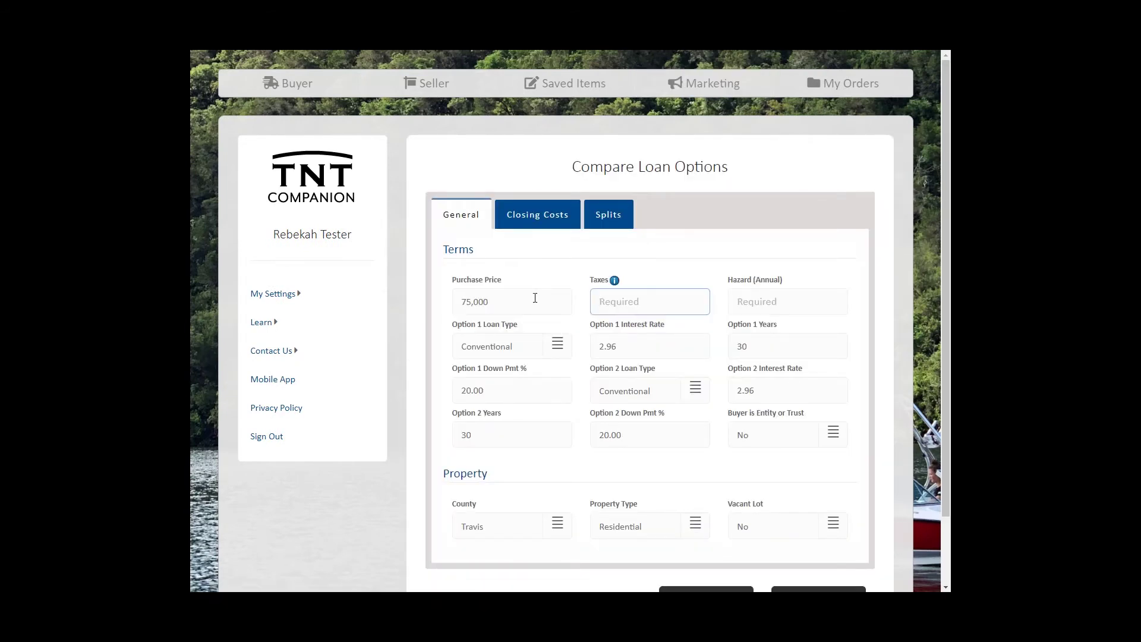
Step: Enter taxes of 17,000 and hazard insurance of 900 on the loan comparison
{"action": "type", "text": "17"}
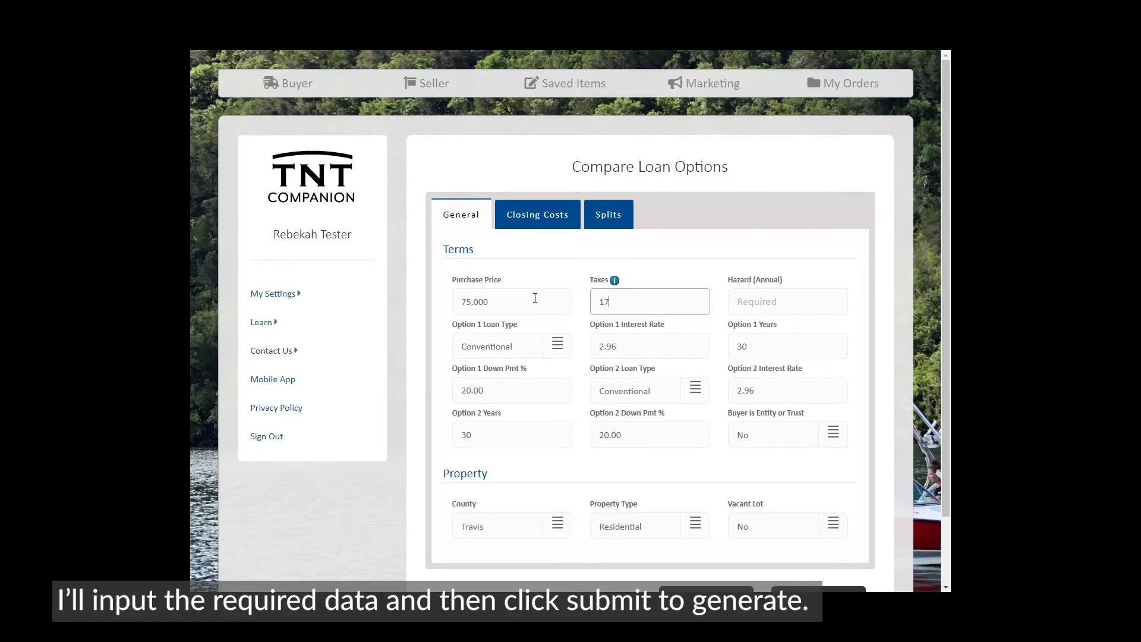
{"action": "type", "text": ",0000"}
{"action": "key", "text": "Tab"}
{"action": "type", "text": "900"}
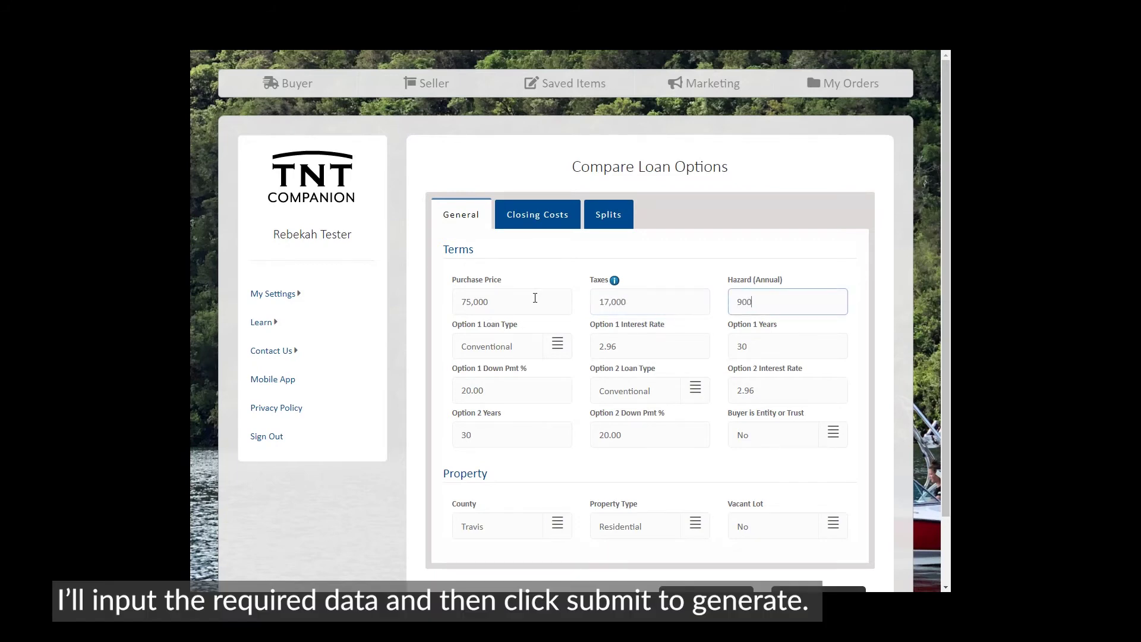
{"action": "scroll", "coordinate": [737, 461], "scroll_direction": "down", "scroll_amount": 2}
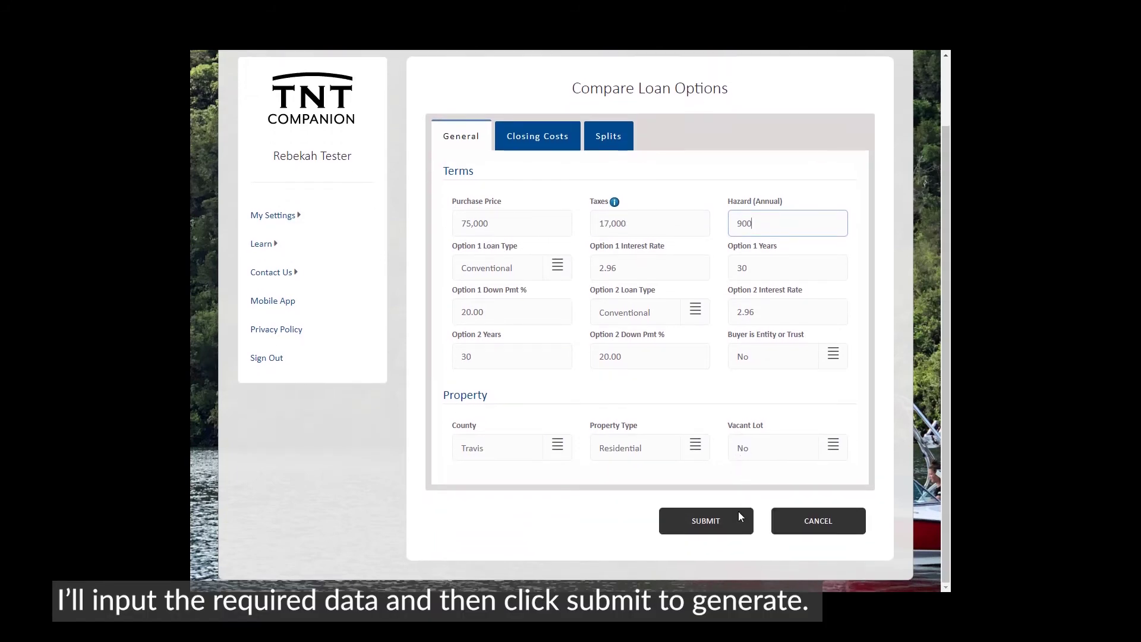
Step: Generate the comparison PDF, naming the file 'Compare Loan Options'
{"action": "left_click", "coordinate": [731, 528]}
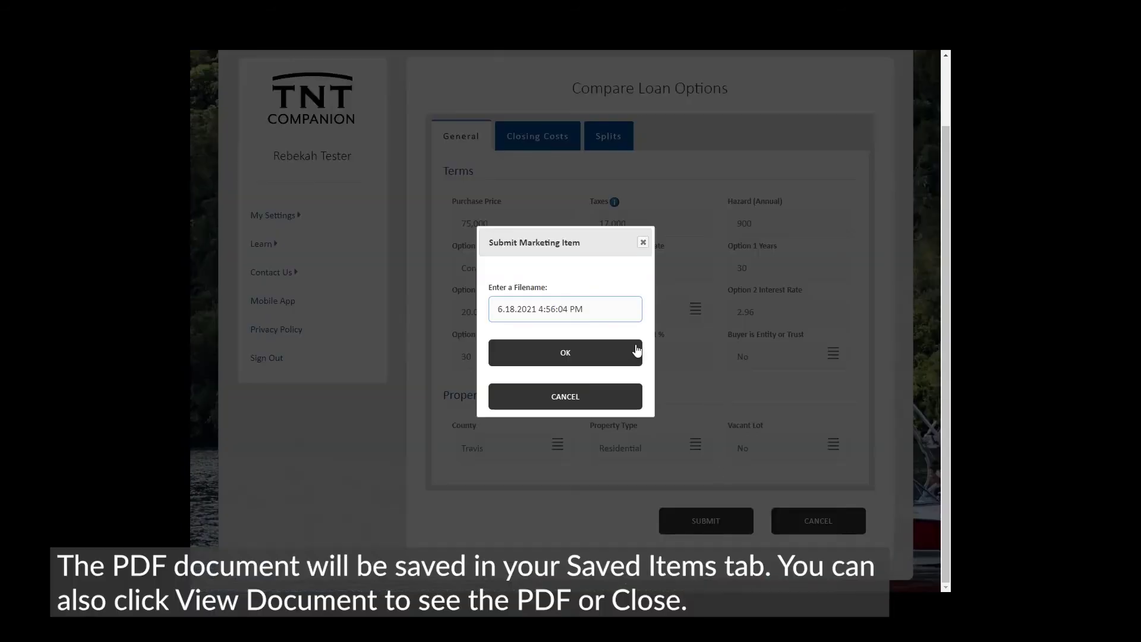
{"action": "left_click_drag", "start_coordinate": [609, 306], "coordinate": [415, 280]}
{"action": "type", "text": "Compare Loan Options"}
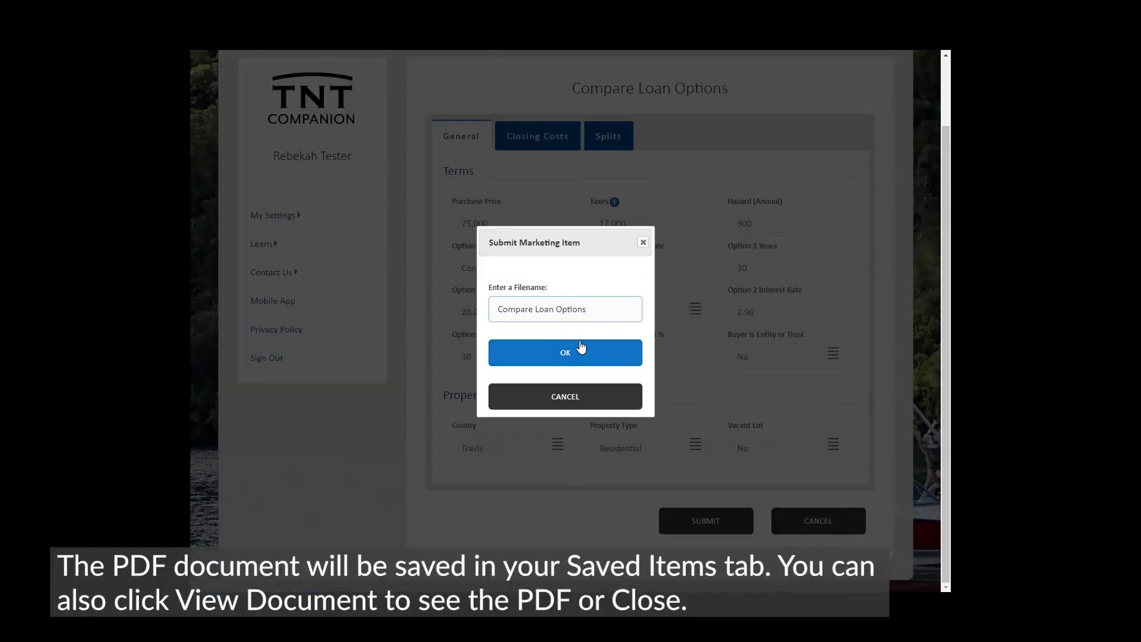
{"action": "left_click", "coordinate": [580, 352]}
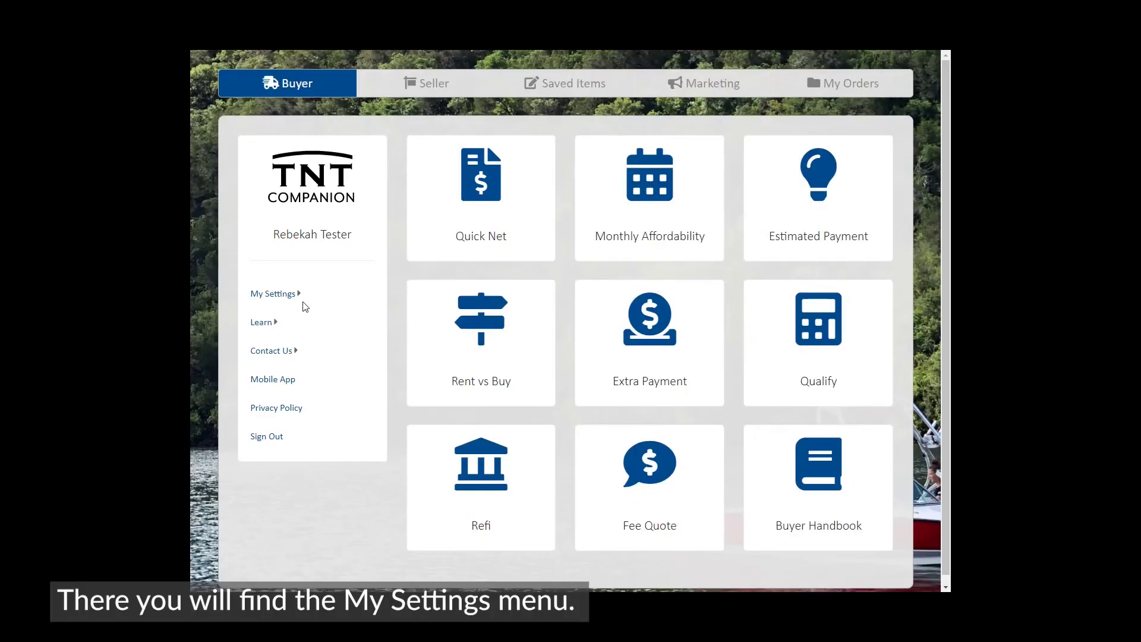
Step: Expand My Settings in the sidebar to list My Information, Closing Costs, Calculator Defaults, Loan Defaults and Tax Rates
{"action": "left_click", "coordinate": [275, 295]}
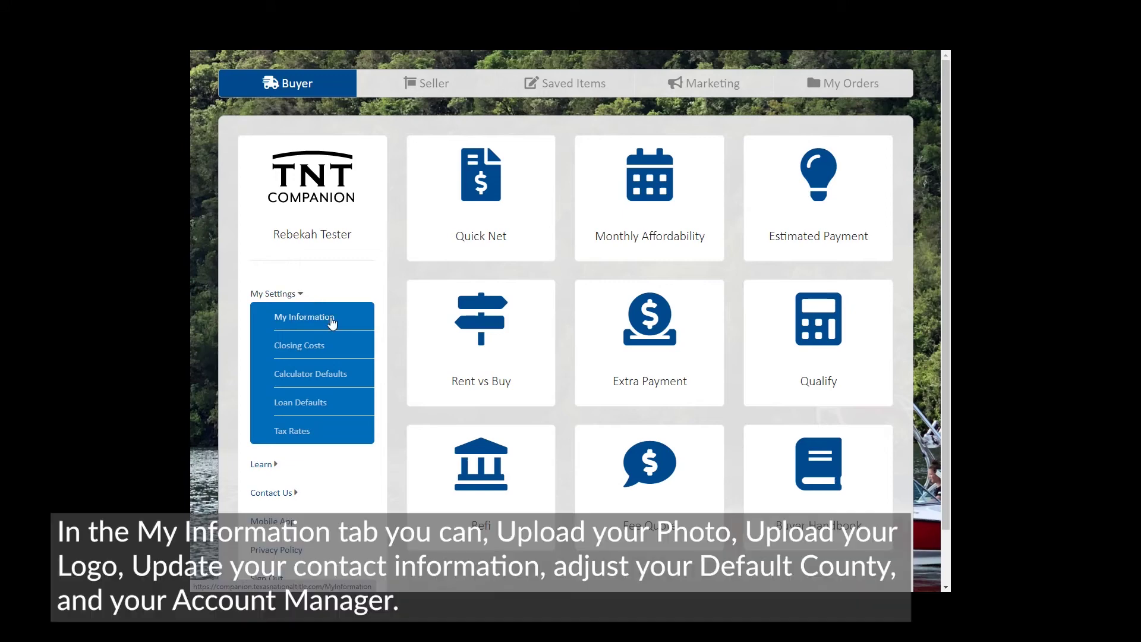
Step: Leave My Information unchanged with Travis as default county, then open the Closing Costs settings
{"action": "left_click", "coordinate": [332, 322]}
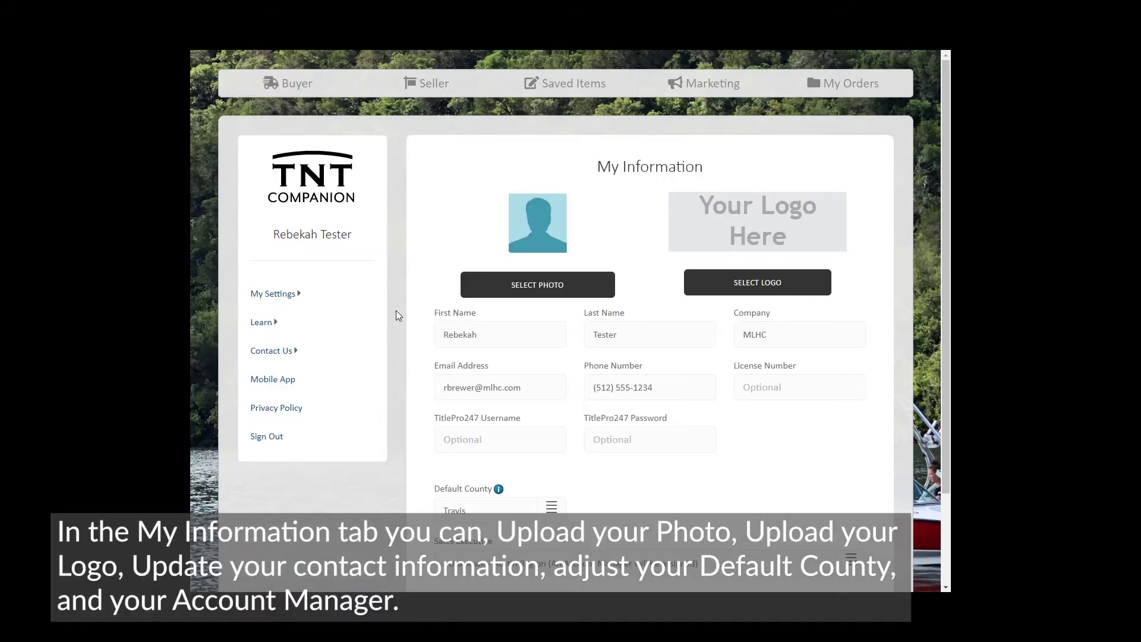
{"action": "scroll", "coordinate": [397, 314], "scroll_direction": "down", "scroll_amount": 2}
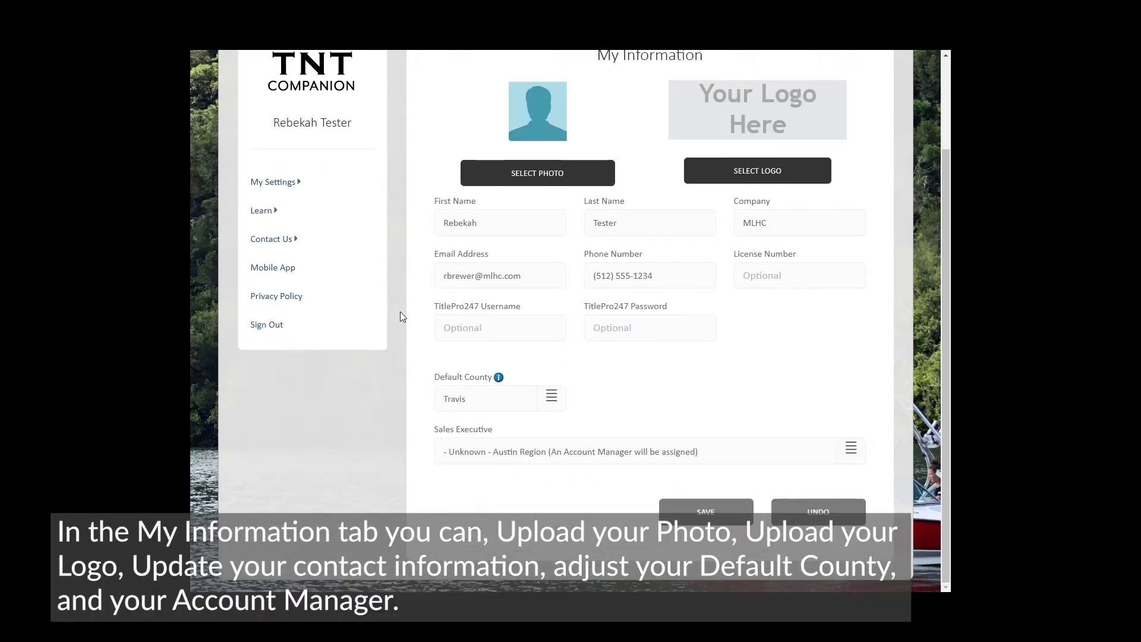
{"action": "scroll", "coordinate": [397, 315], "scroll_direction": "up", "scroll_amount": 2}
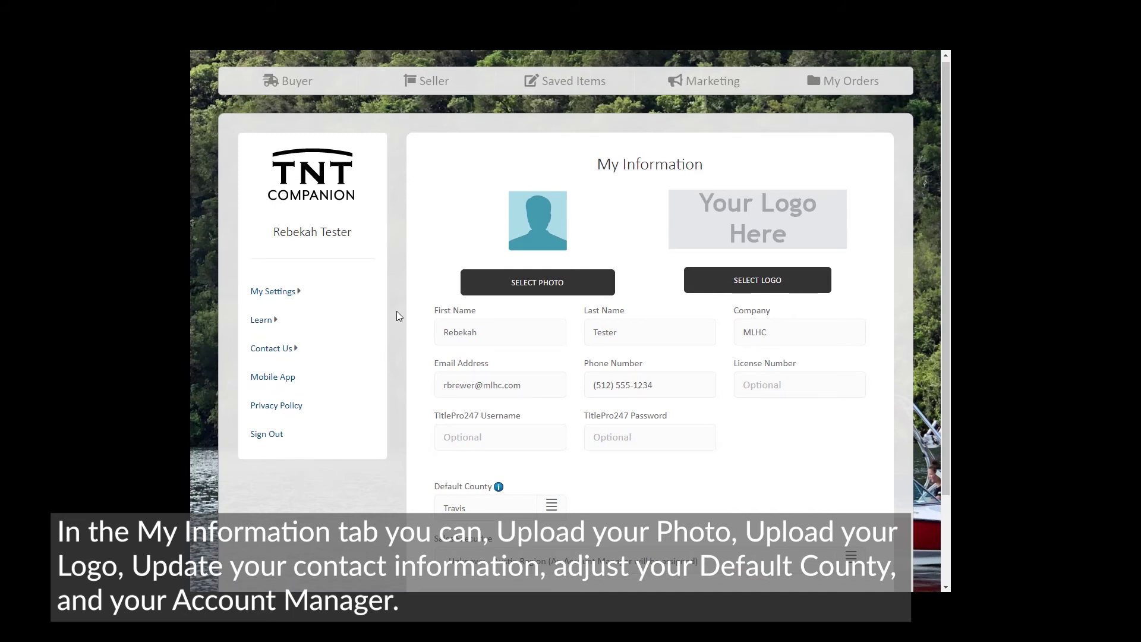
{"action": "scroll", "coordinate": [397, 311], "scroll_direction": "down", "scroll_amount": 2}
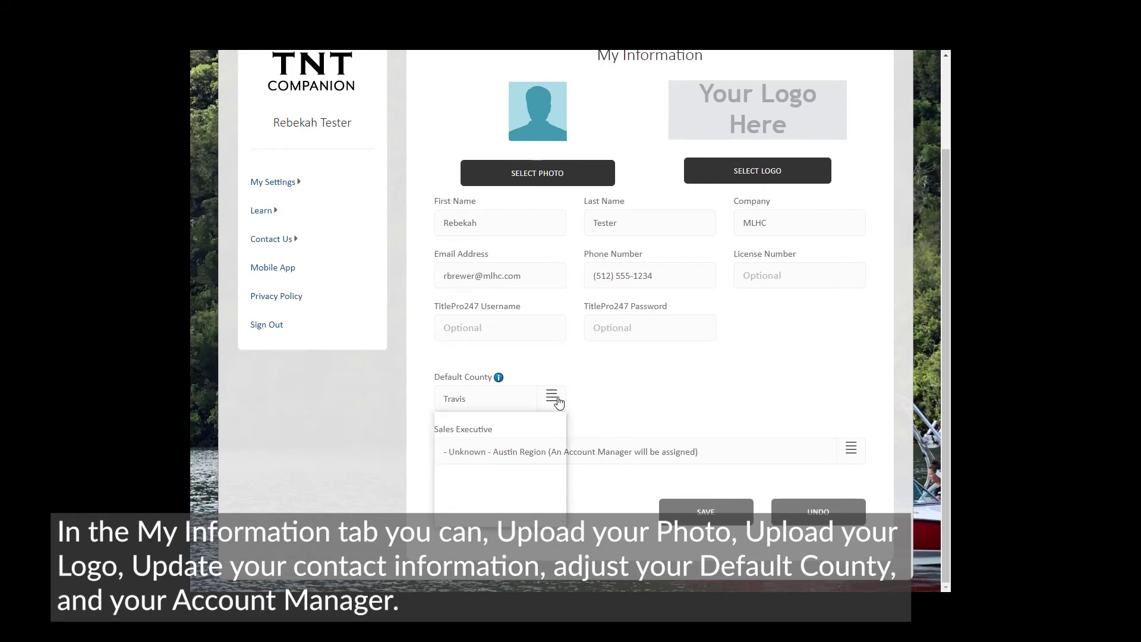
{"action": "left_click", "coordinate": [552, 398]}
{"action": "left_click", "coordinate": [557, 400]}
{"action": "left_click", "coordinate": [855, 450]}
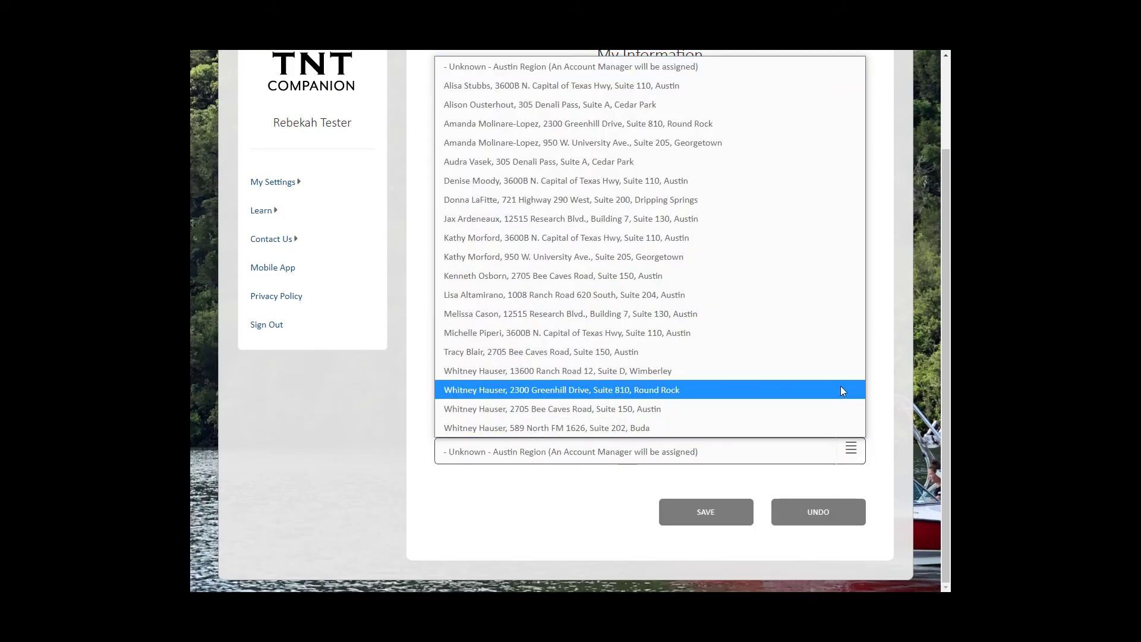
{"action": "left_click", "coordinate": [275, 182]}
{"action": "left_click", "coordinate": [324, 228]}
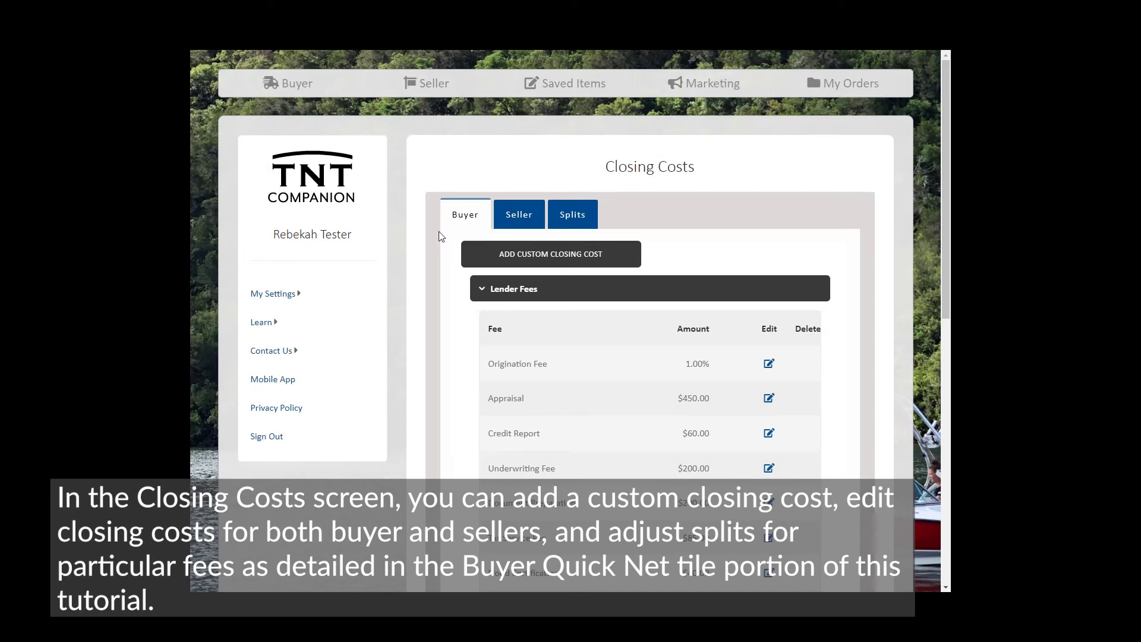
Step: View the seller's closing costs, then the Splits tab showing who pays each fee
{"action": "left_click", "coordinate": [529, 221]}
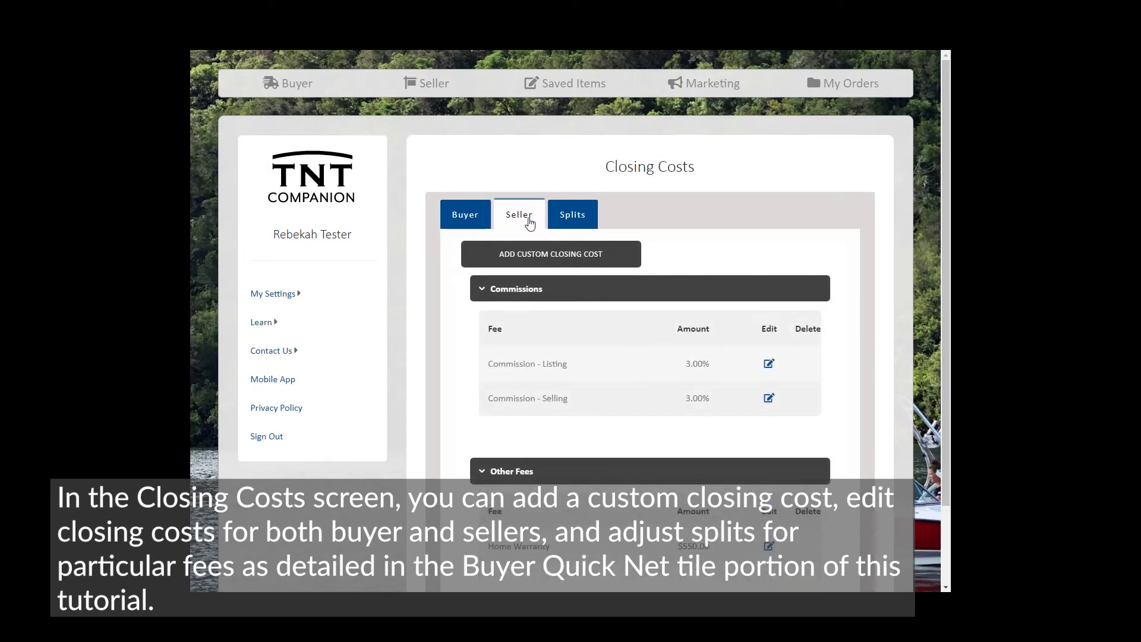
{"action": "left_click", "coordinate": [588, 223]}
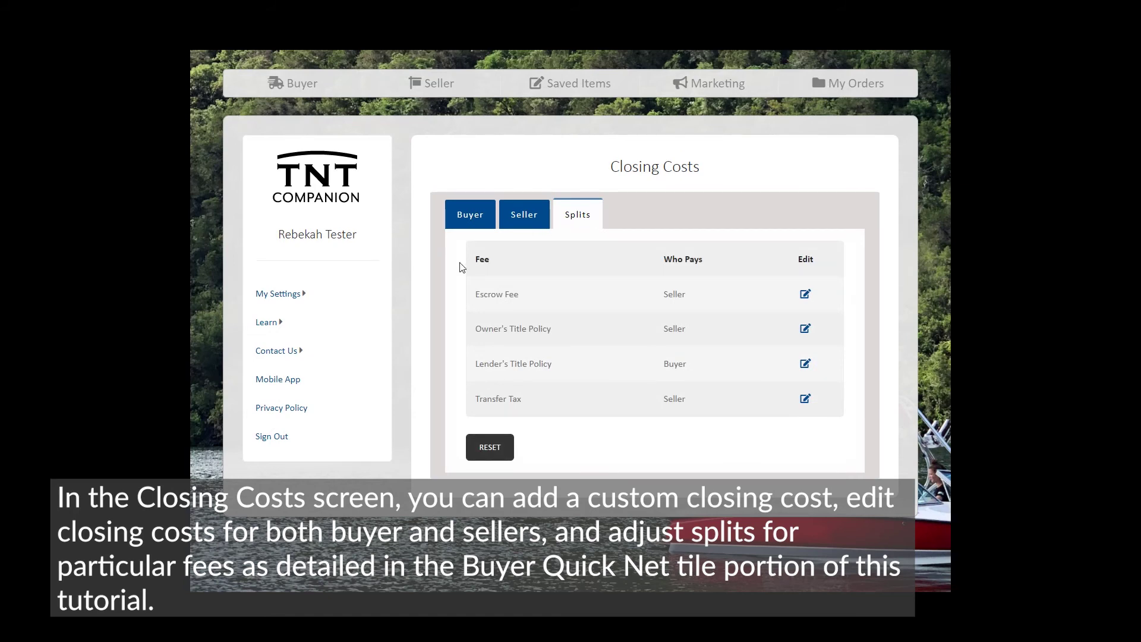
{"action": "left_click", "coordinate": [276, 293]}
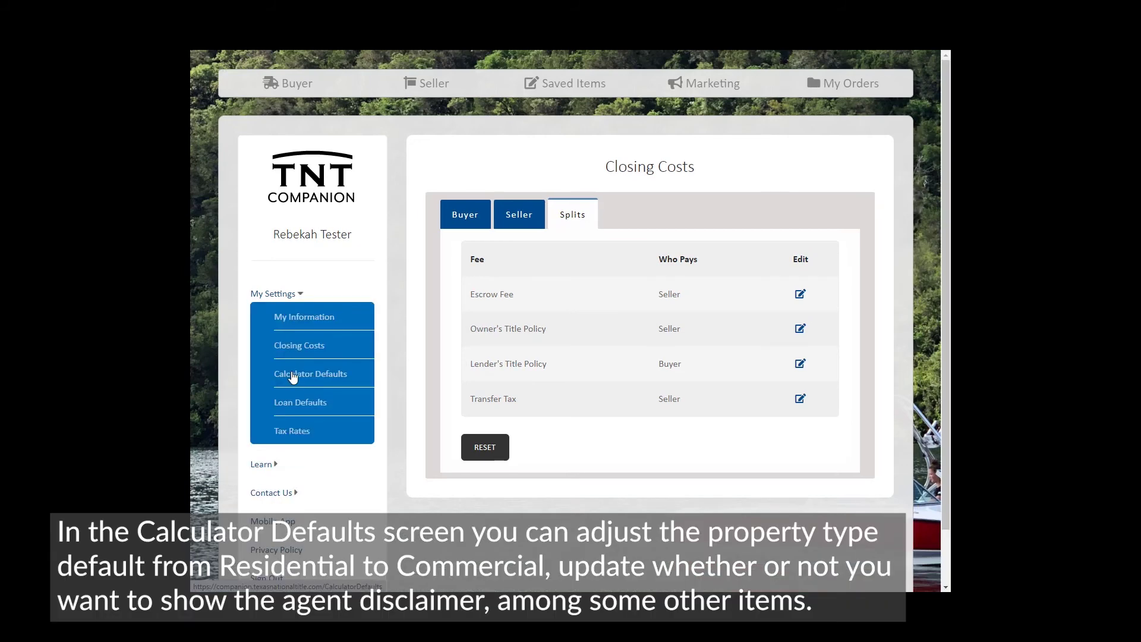
Step: Open Calculator Defaults, keeping property type Residential and Show Agent Disclaimer set to Yes
{"action": "left_click", "coordinate": [293, 379]}
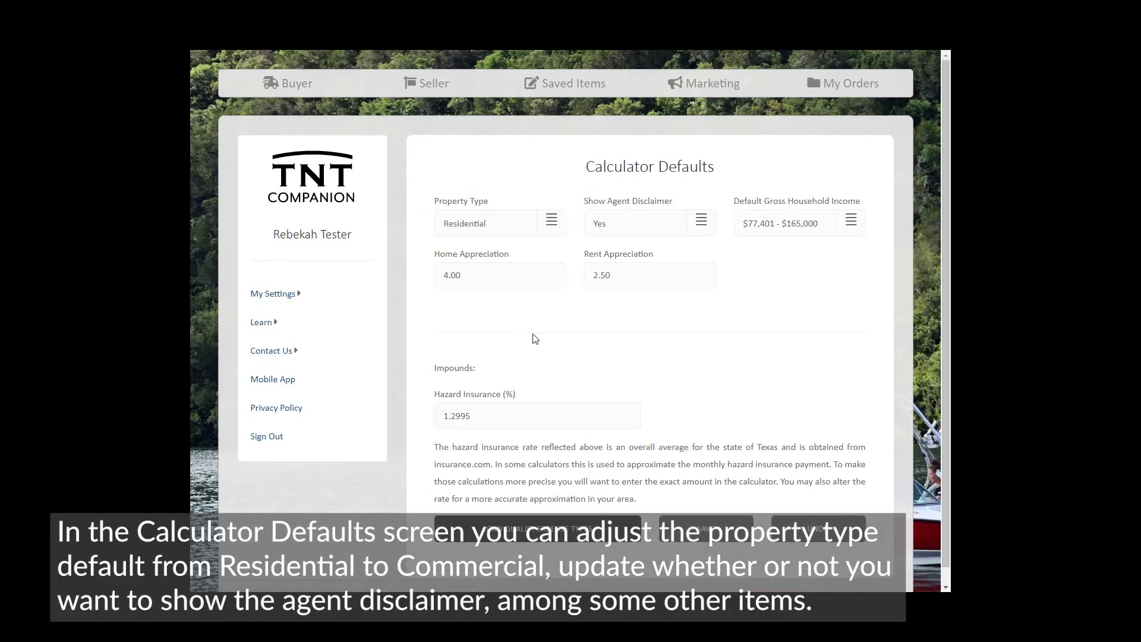
{"action": "left_click", "coordinate": [559, 230]}
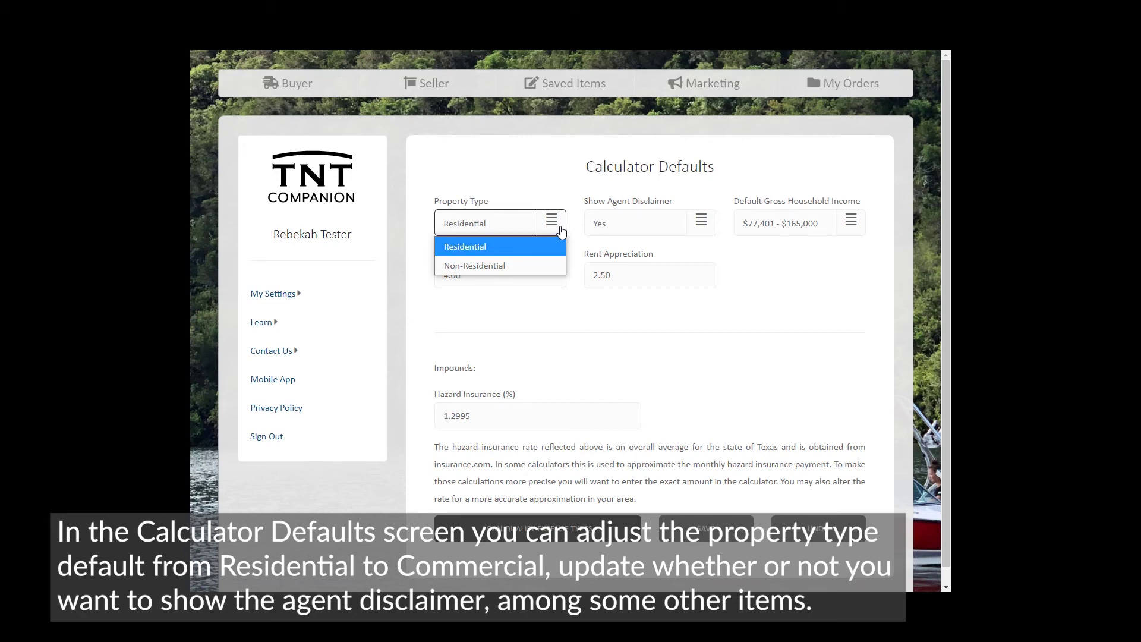
{"action": "left_click", "coordinate": [562, 230]}
{"action": "left_click", "coordinate": [704, 226]}
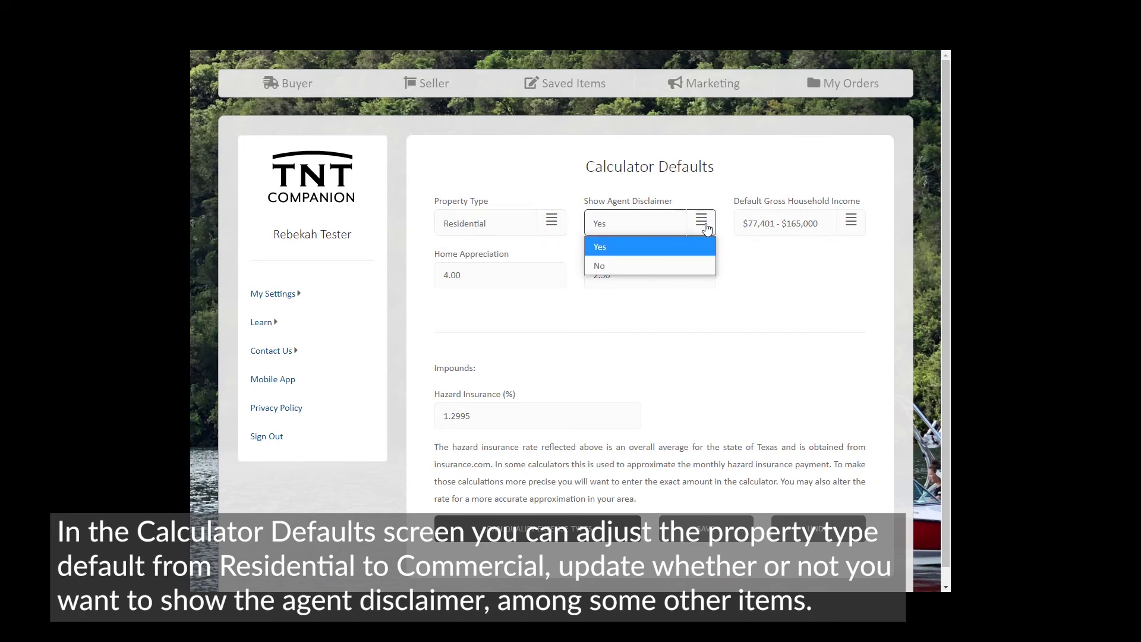
{"action": "left_click", "coordinate": [705, 229]}
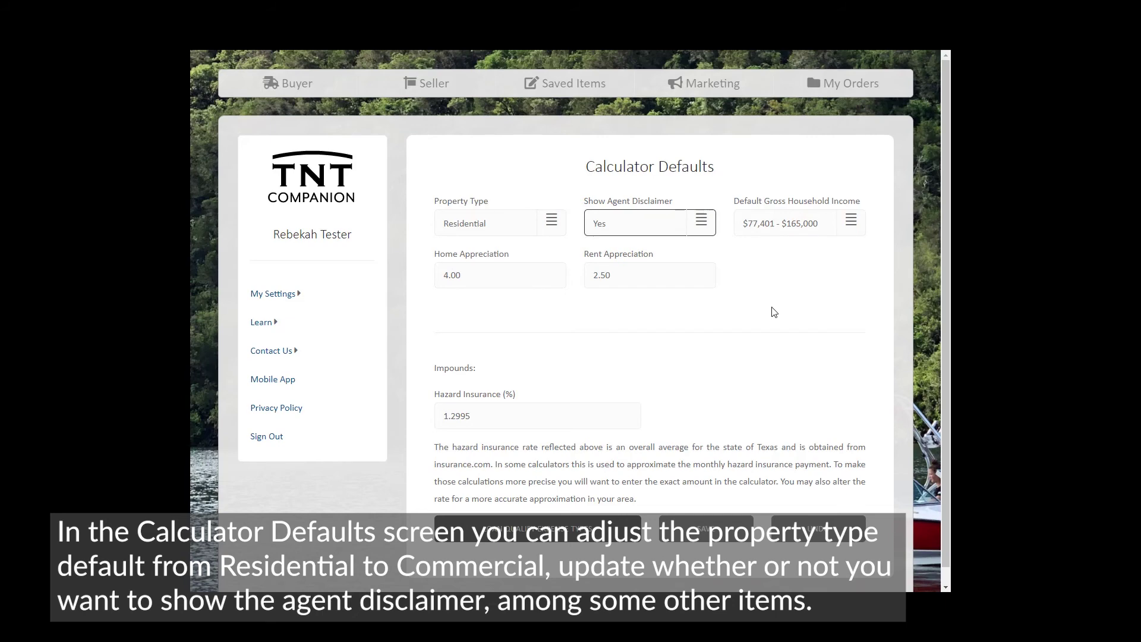
{"action": "scroll", "coordinate": [775, 312], "scroll_direction": "down", "scroll_amount": 1}
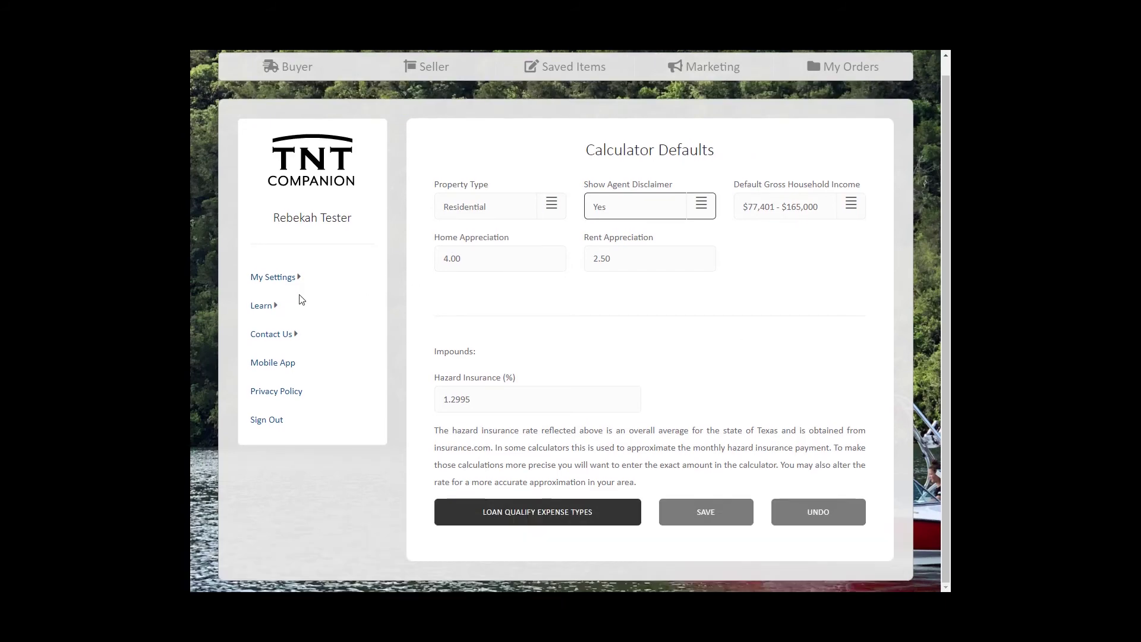
Step: Open Loan Defaults and step through the FHA, VA and USDA loan tabs
{"action": "left_click", "coordinate": [274, 279]}
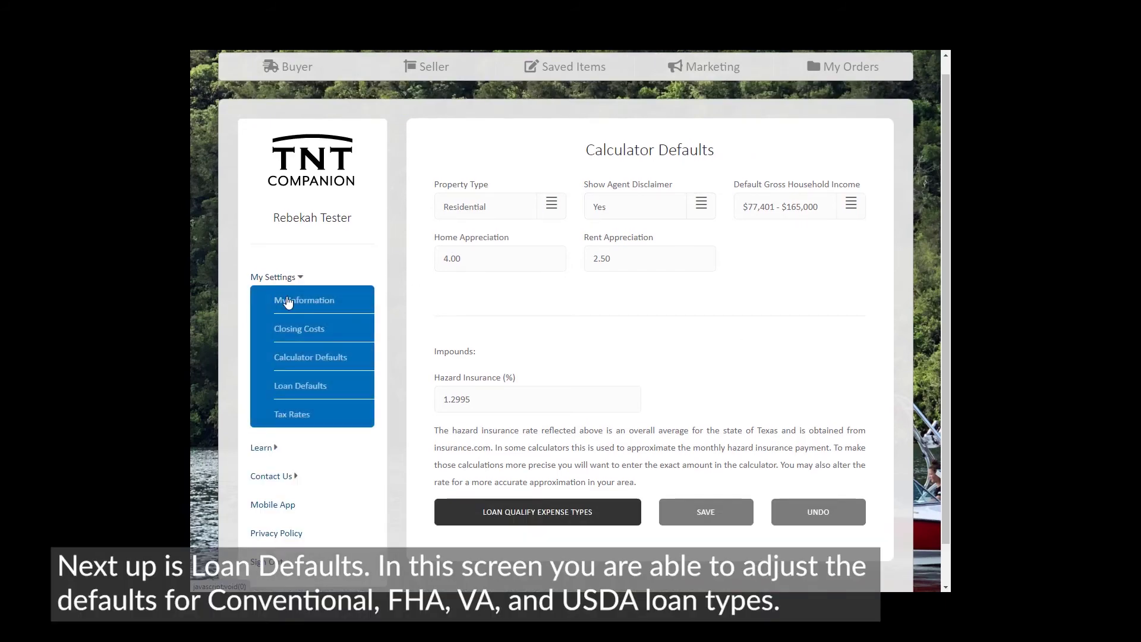
{"action": "left_click", "coordinate": [301, 387]}
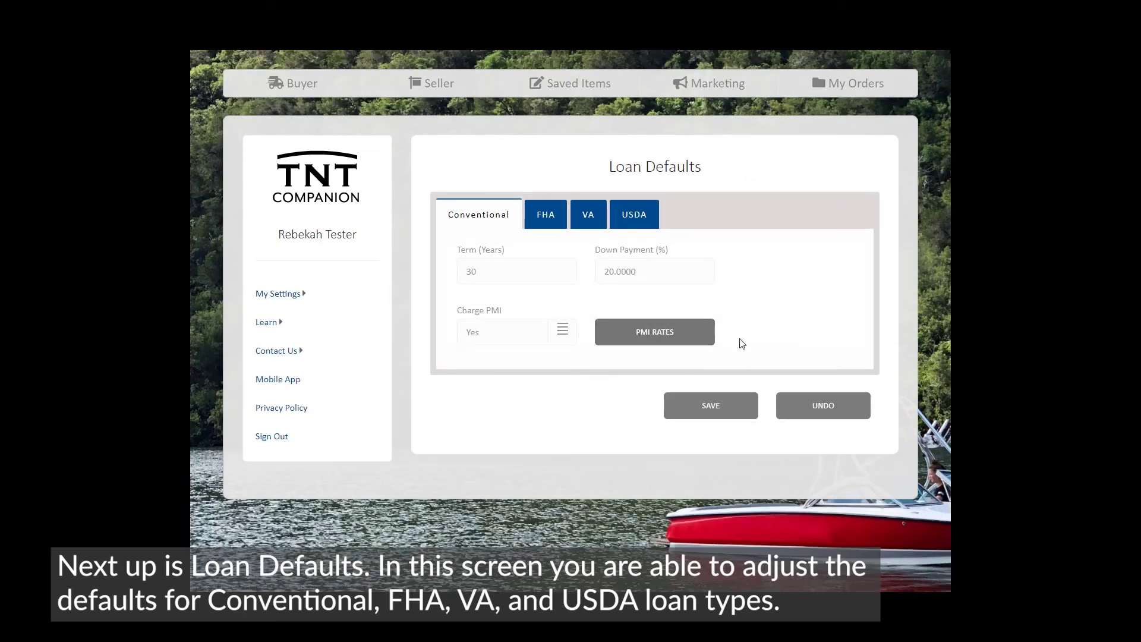
{"action": "left_click", "coordinate": [540, 222]}
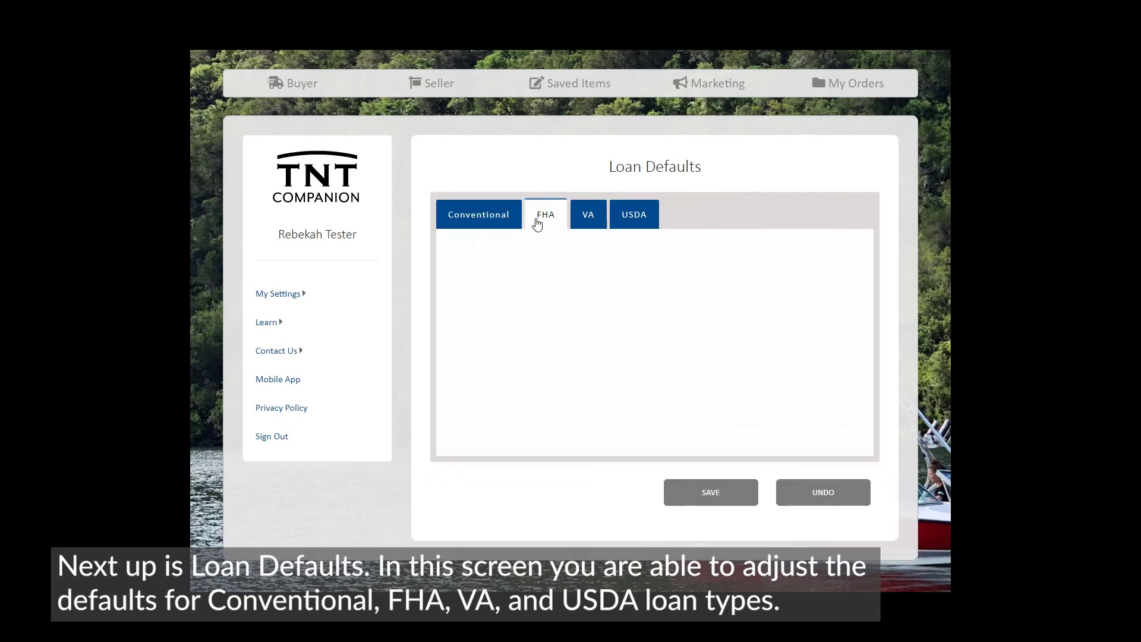
{"action": "left_click", "coordinate": [591, 222]}
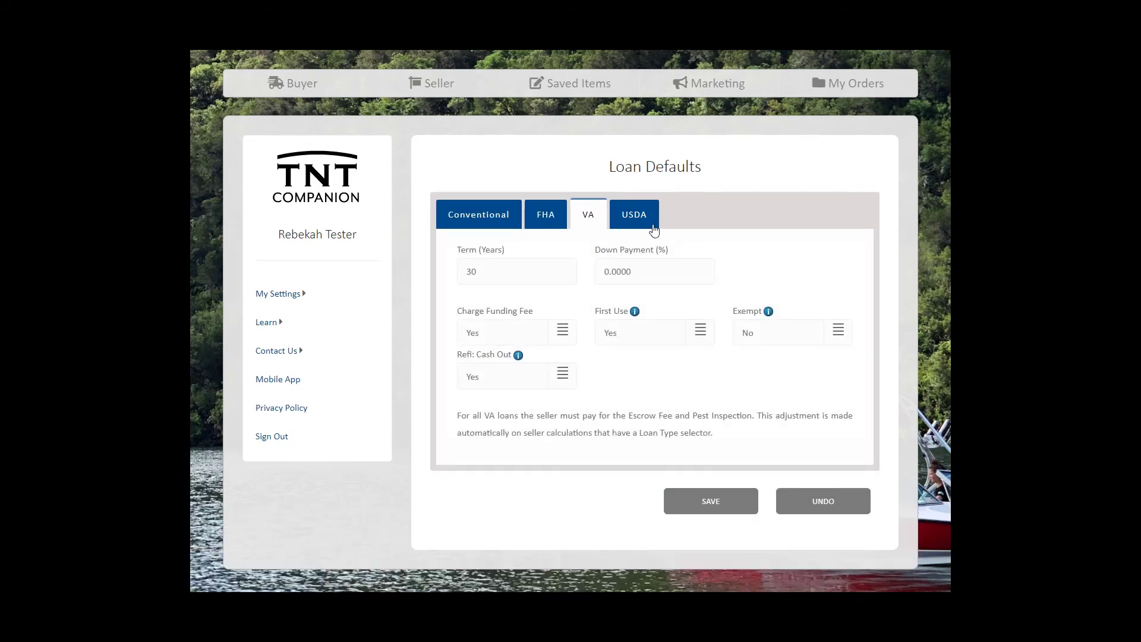
{"action": "left_click", "coordinate": [654, 230]}
{"action": "left_click", "coordinate": [279, 293]}
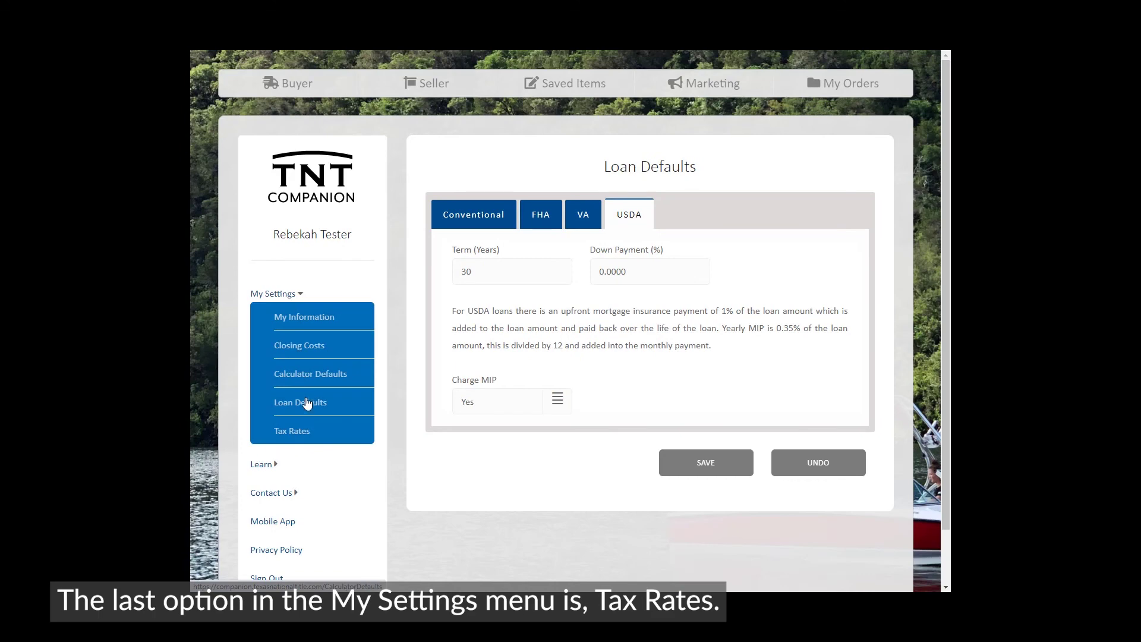
Step: Open the Tax Rates page of county rates and expand the Learn menu
{"action": "left_click", "coordinate": [305, 438]}
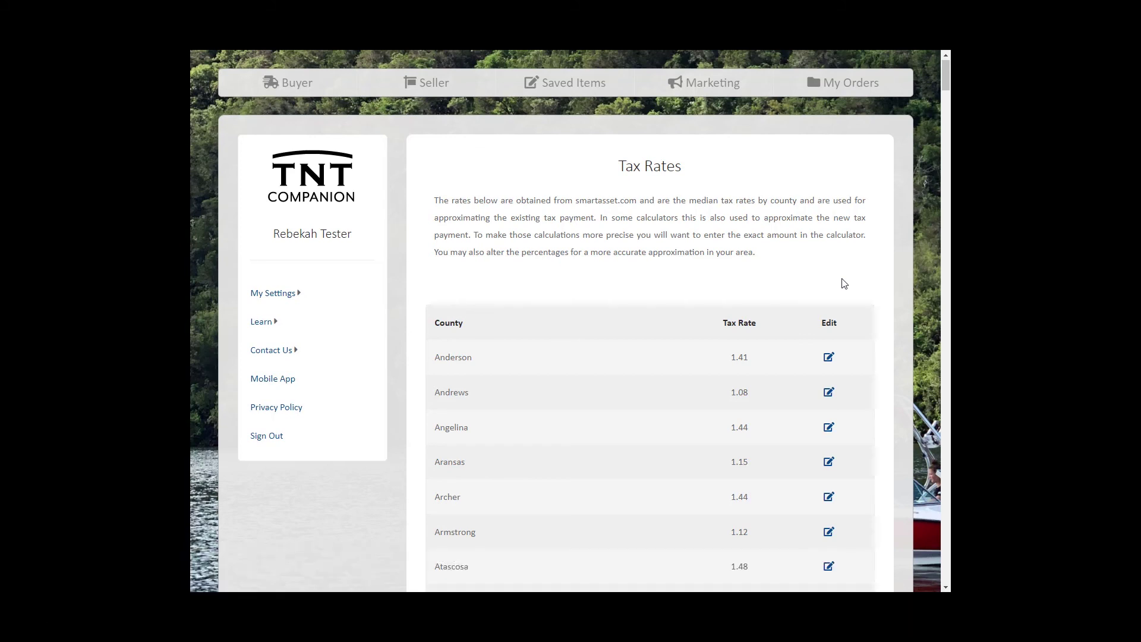
{"action": "left_click", "coordinate": [262, 321]}
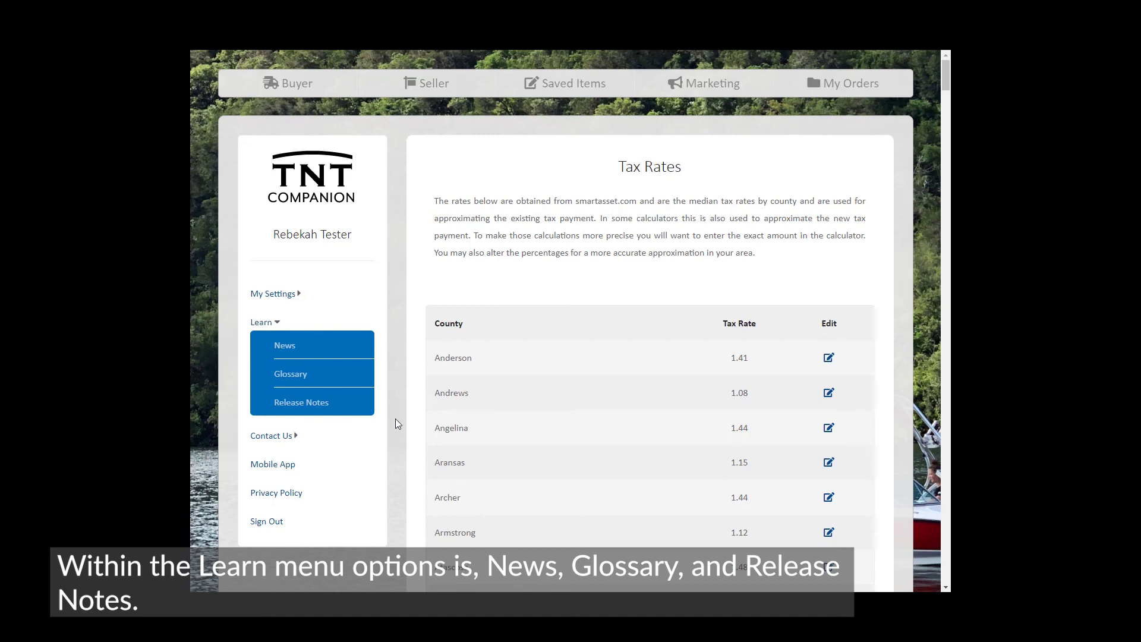
Step: Expand Contact Us to show My Sales Executive and Support, and scroll the tax rates
{"action": "left_click", "coordinate": [271, 436]}
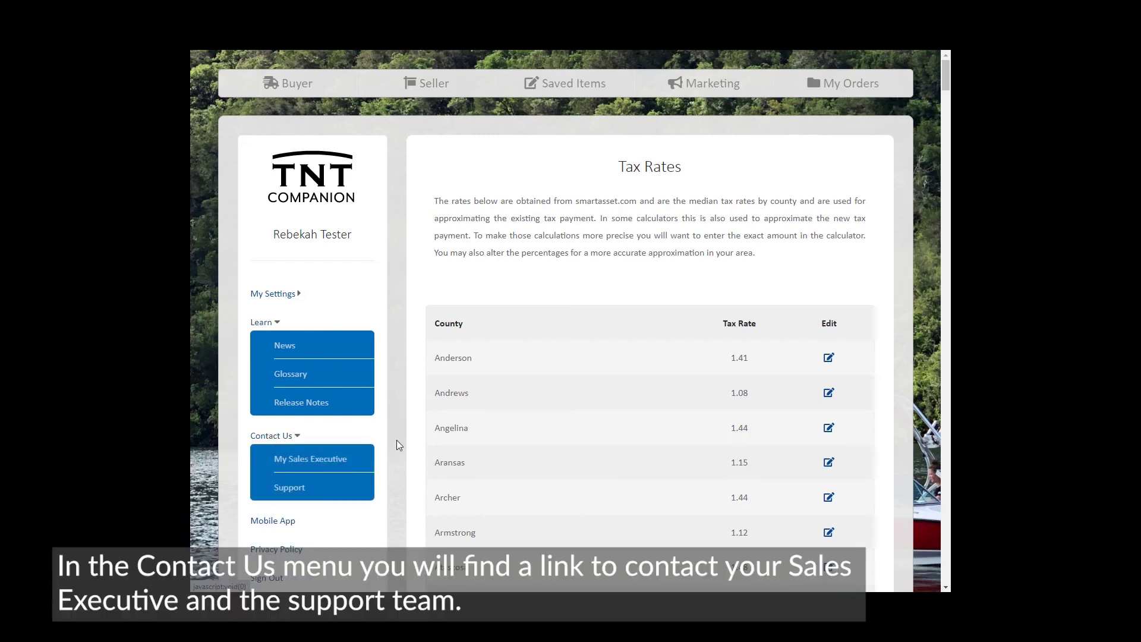
{"action": "scroll", "coordinate": [399, 454], "scroll_direction": "down", "scroll_amount": 3}
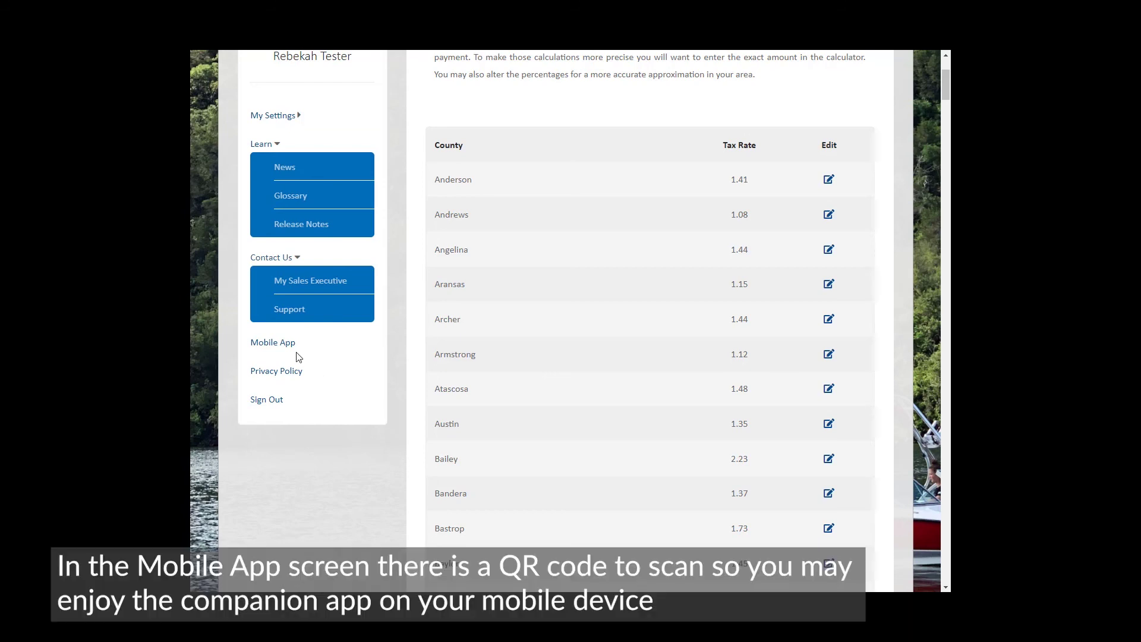
Step: Show the Mobile Apps dialog with the Android and iOS QR codes
{"action": "left_click", "coordinate": [279, 344]}
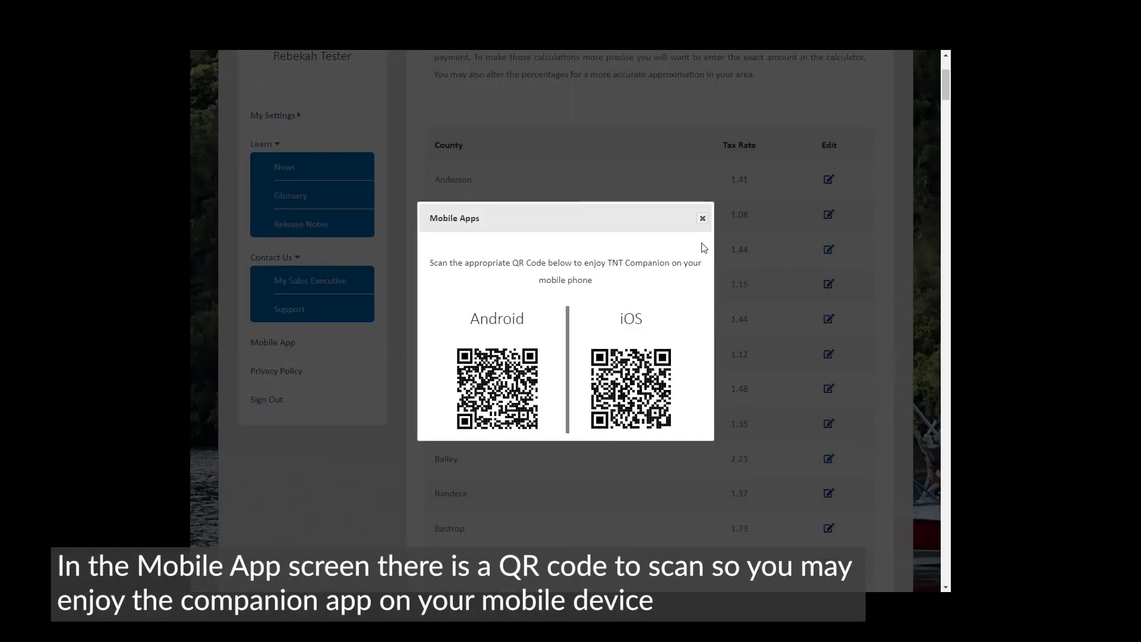